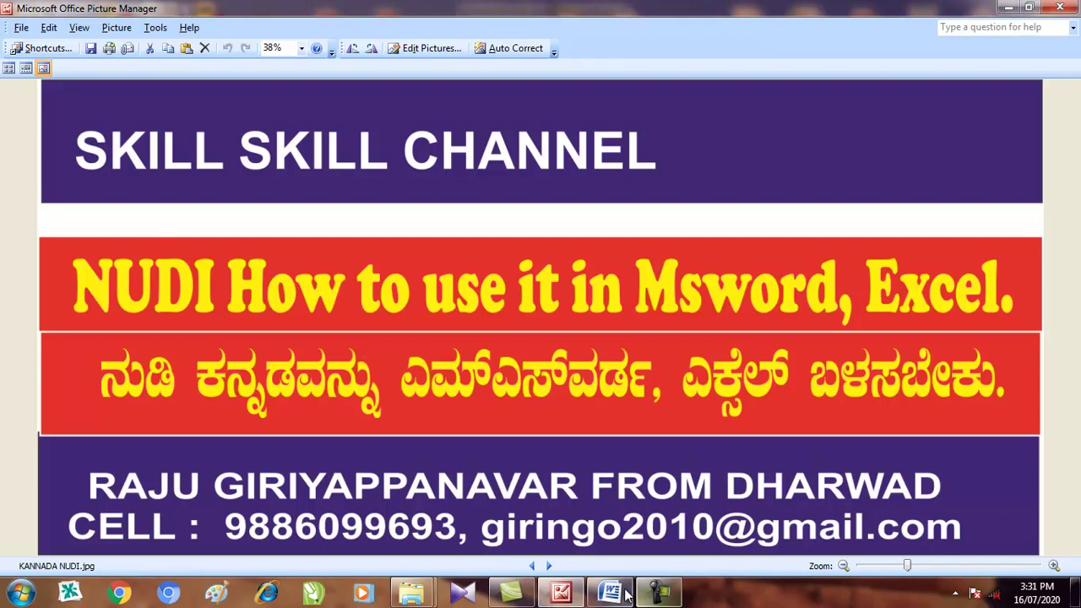
# Minimize the title card image window and the Word document window.
pyautogui.moveTo(618, 592)
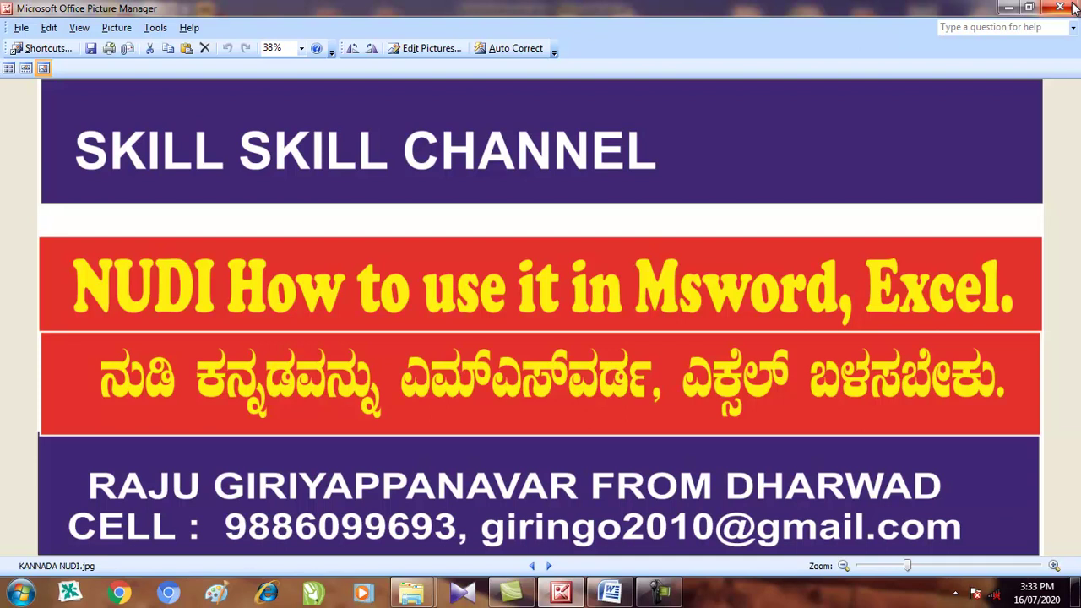
pyautogui.click(1009, 9)
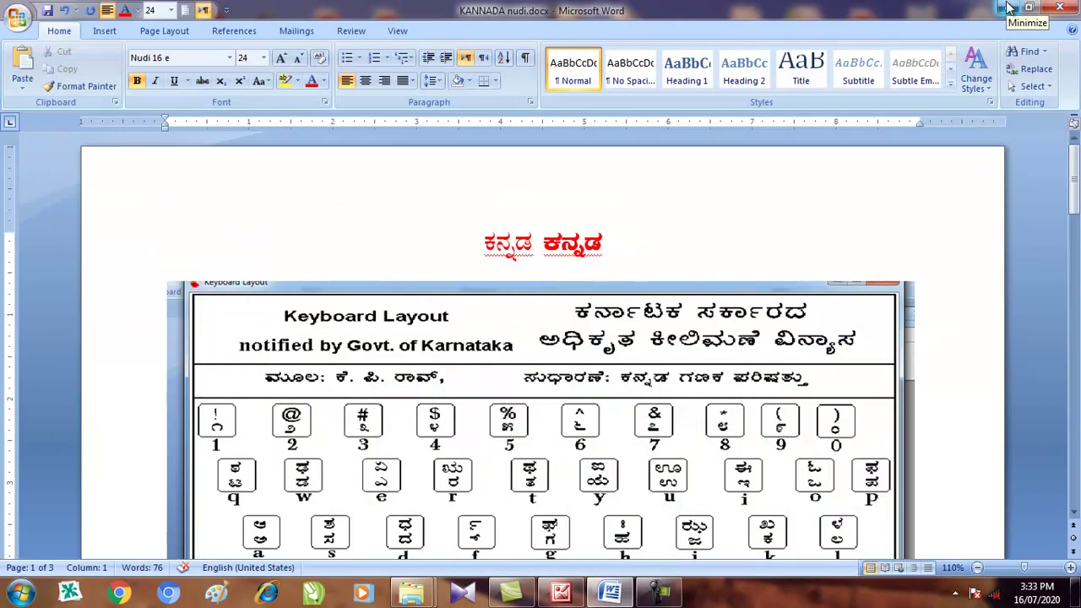
pyautogui.click(1009, 8)
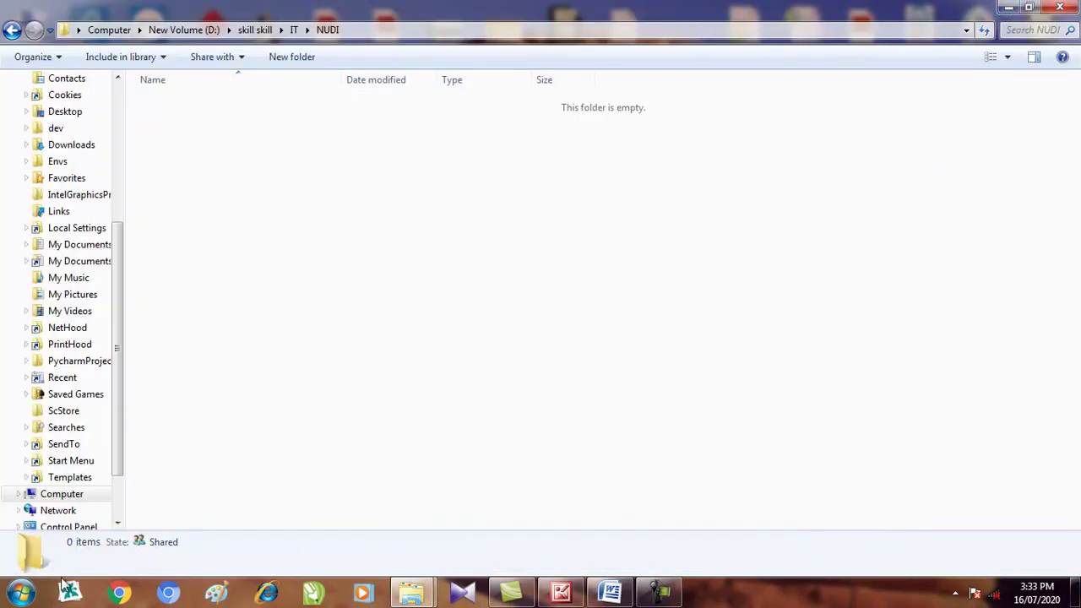
# Launch Nudi 4.0 from the Start menu's Nudi 4.0 program folder.
pyautogui.click(8, 596)
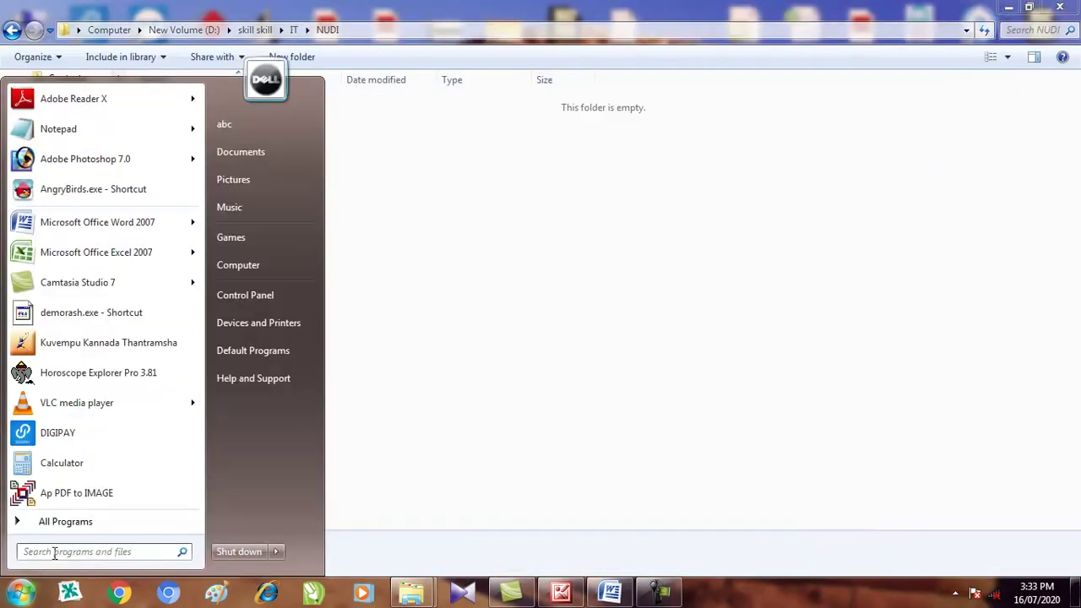
pyautogui.click(80, 526)
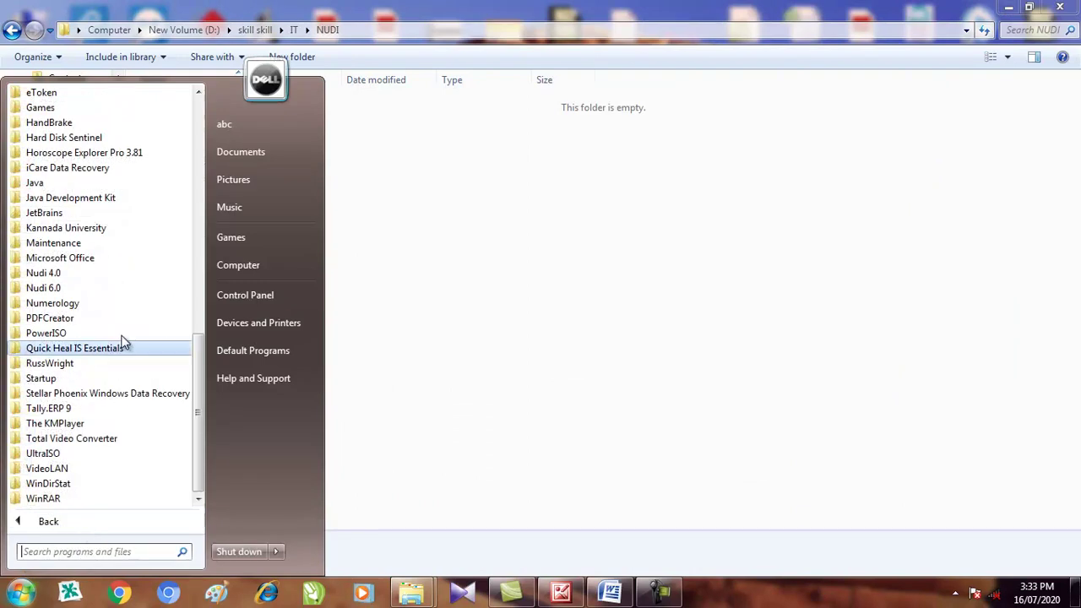
pyautogui.click(78, 276)
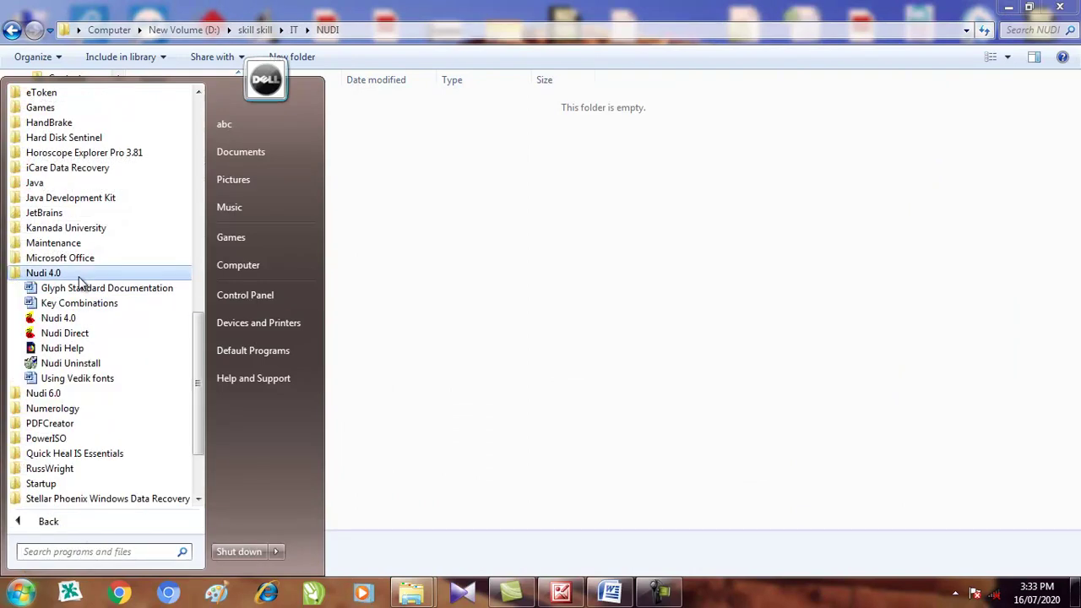
pyautogui.click(66, 325)
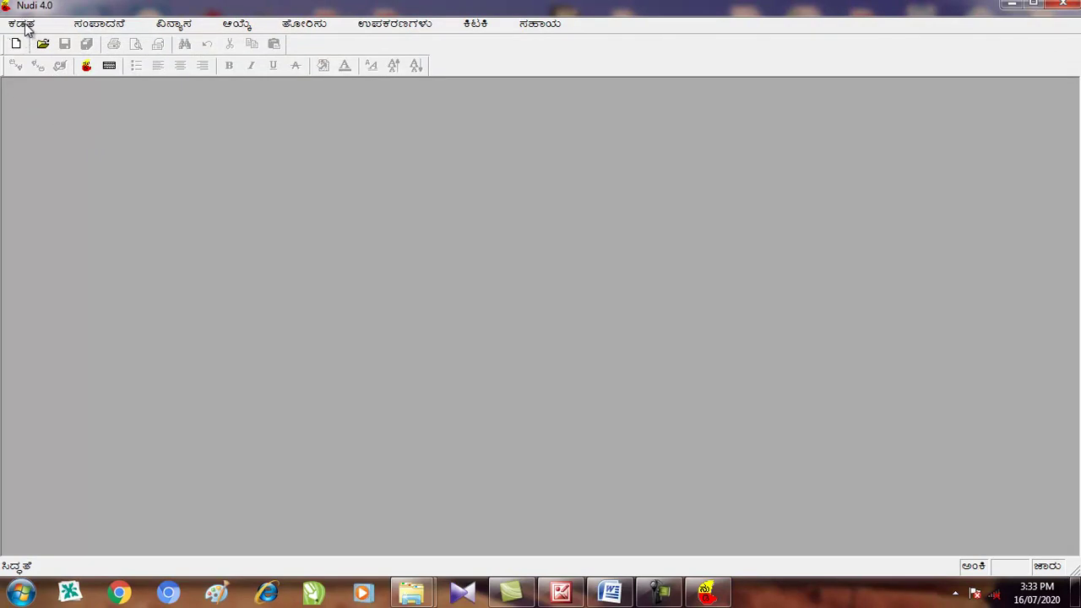
pyautogui.click(533, 28)
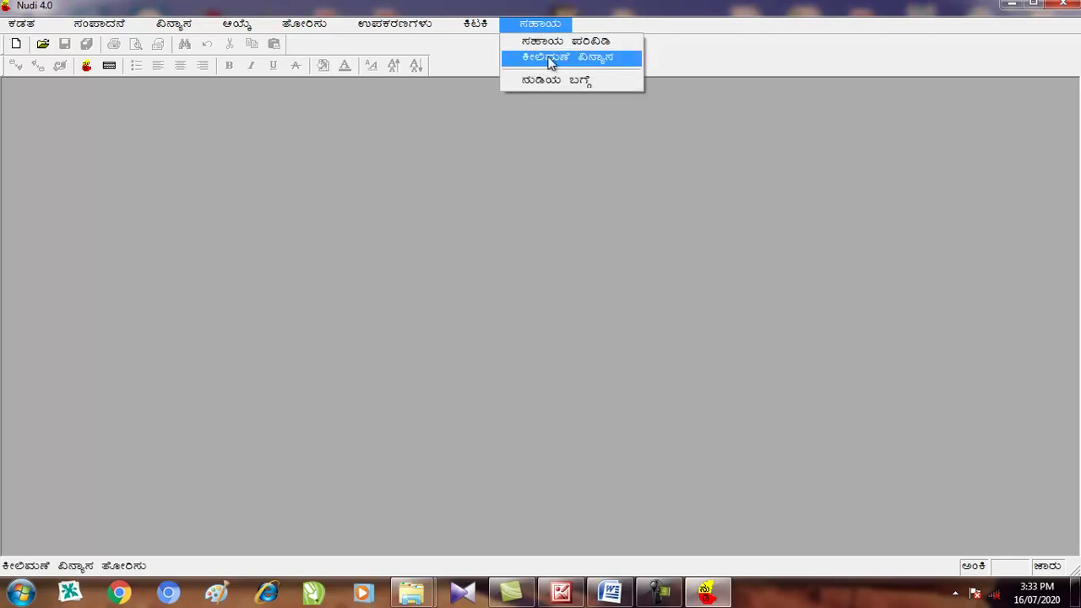
pyautogui.click(550, 59)
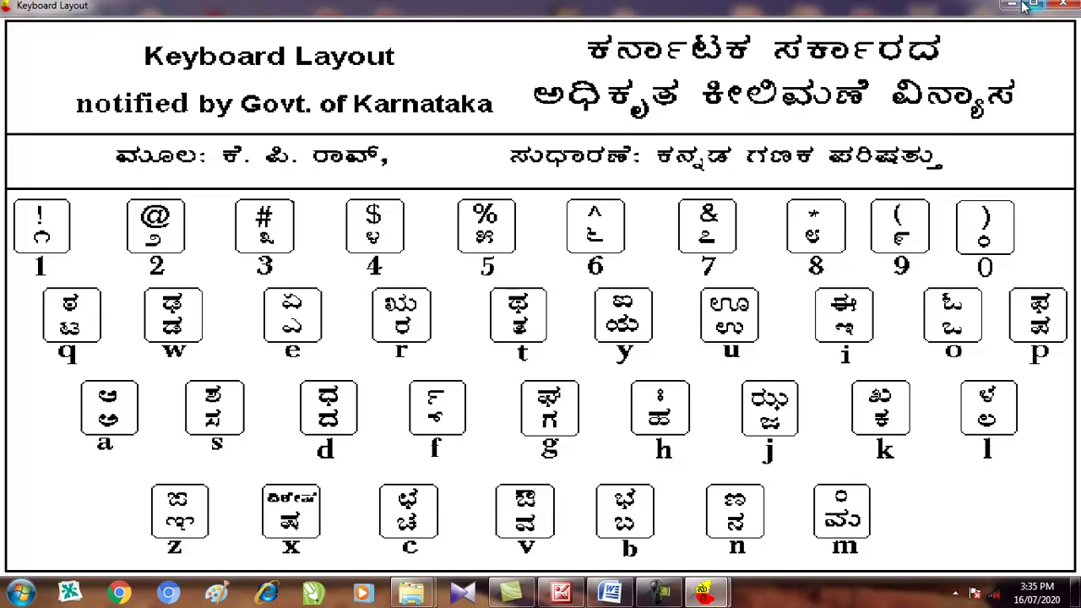
pyautogui.click(1066, 6)
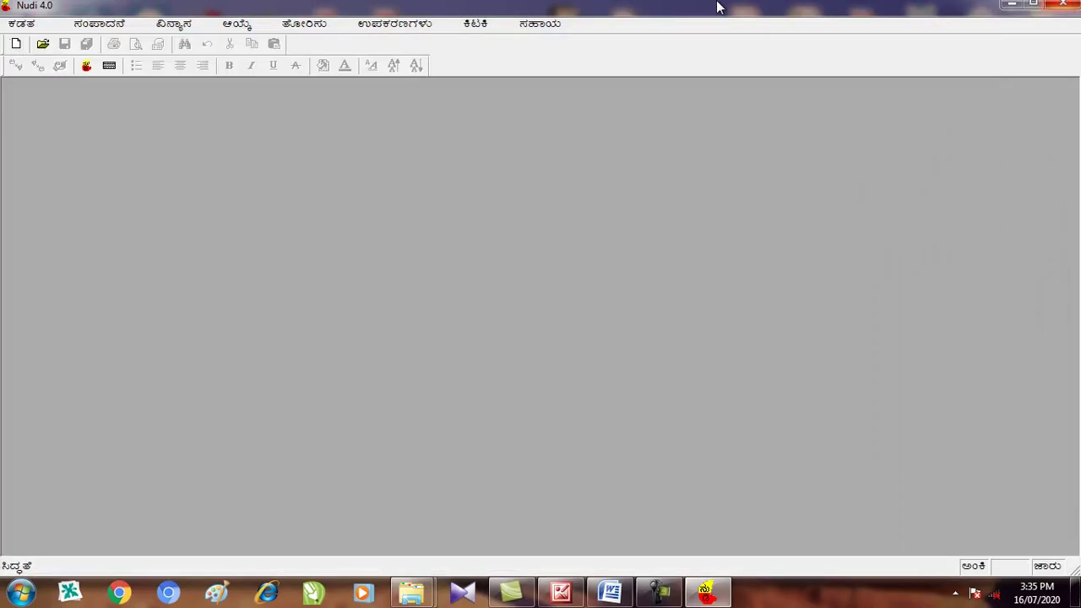
# Create a new blank Nudi Document, Nudi1, from the File menu.
pyautogui.click(23, 25)
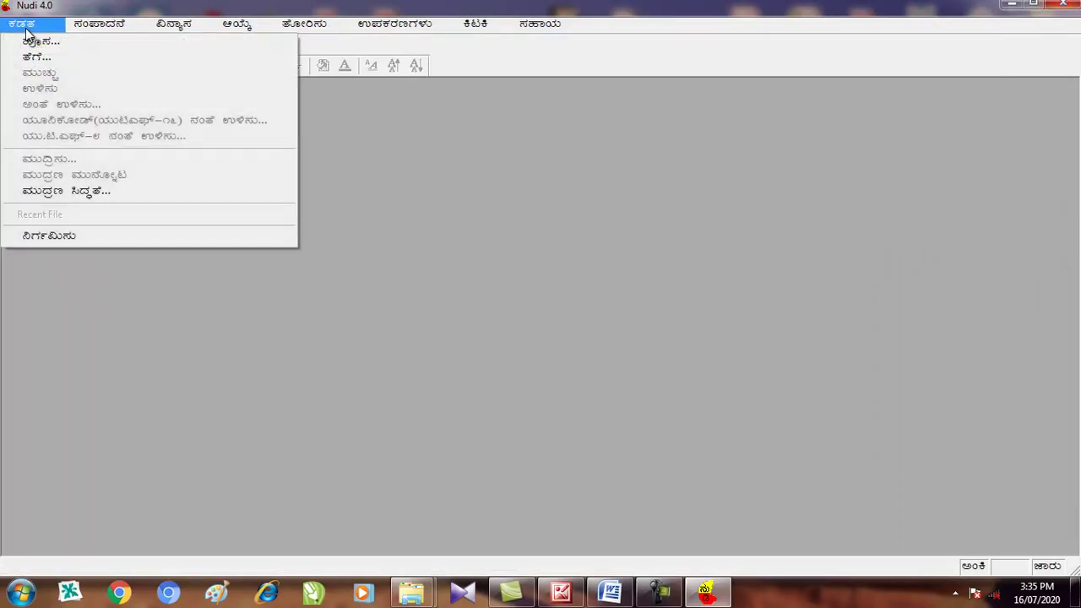
pyautogui.click(34, 42)
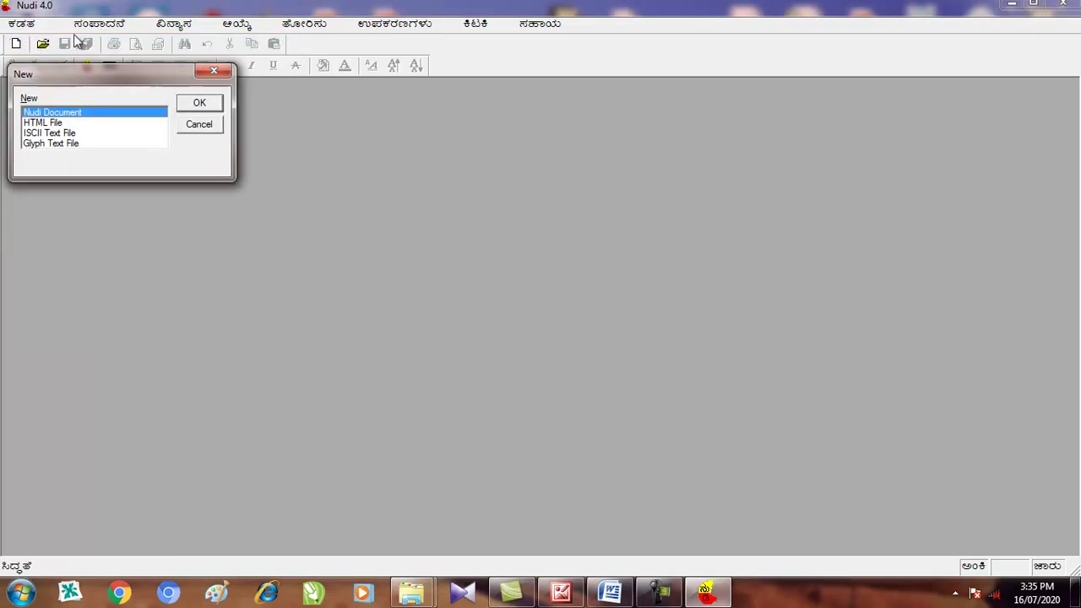
pyautogui.click(200, 102)
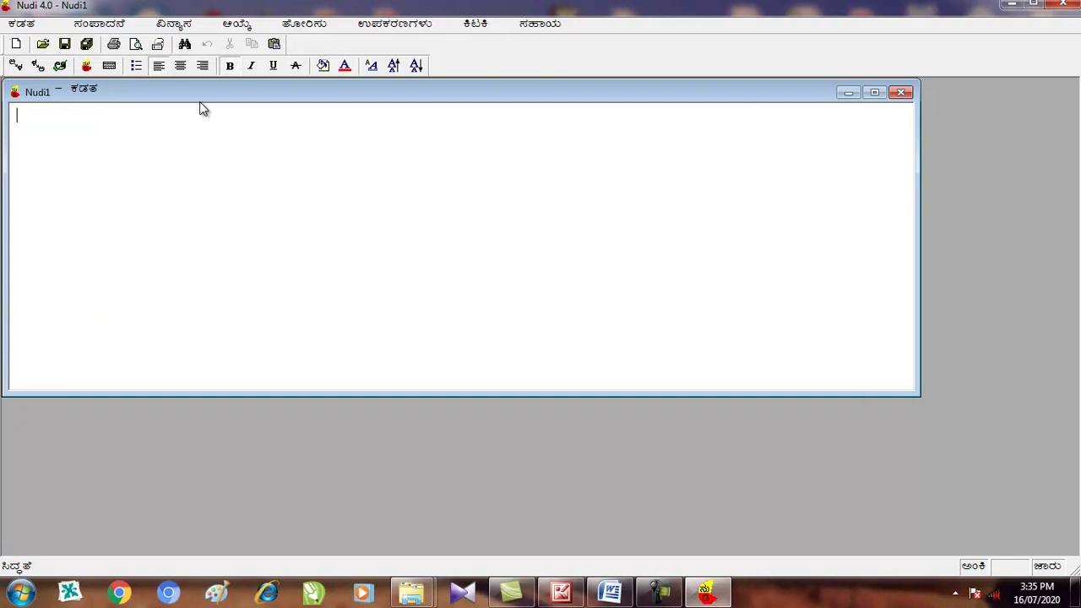
# Type ಕ, then a line showing ಕ plus ಅ forming ಕಾ.
pyautogui.write('k')
pyautogui.press('Return')
pyautogui.write('k')
pyautogui.write(' = k')
pyautogui.write('+ ')
pyautogui.write('a')
pyautogui.write('-')
pyautogui.write(' ಕ')
pyautogui.write('a')
pyautogui.press('Return')
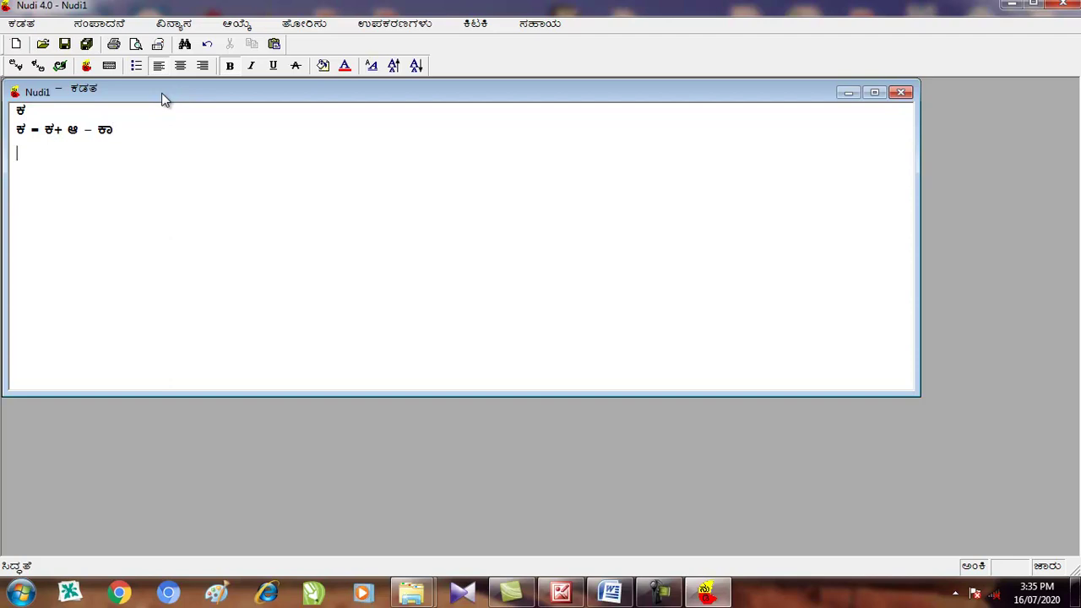
# Add lines for ಕ+ಇ and ಕ+ಈ, and begin the ಕ+ಉ line.
pyautogui.write('ಕಿ')
pyautogui.write(' - ಕ')
pyautogui.write('+')
pyautogui.write(' ಇ - ')
pyautogui.write('ಕ್')
pyautogui.write('ಿ')
pyautogui.press('Return')
pyautogui.write('ಕ್+ಈ')
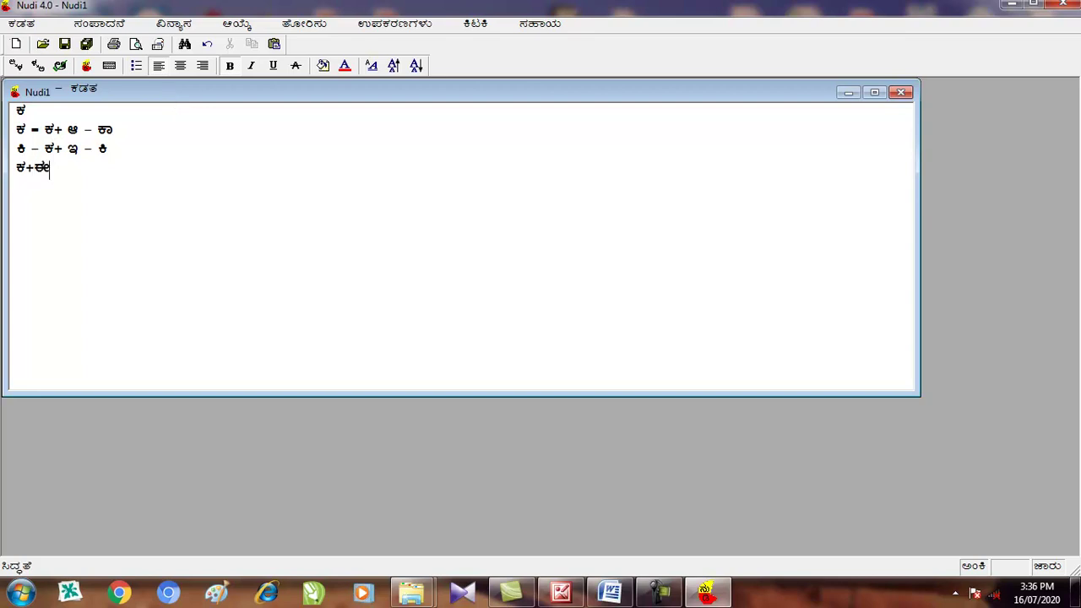
pyautogui.write(' - ')
pyautogui.write('ಕ್')
pyautogui.write('ಈ')
pyautogui.press('Return')
pyautogui.write('ಕ್+ಉ - ಕ್')
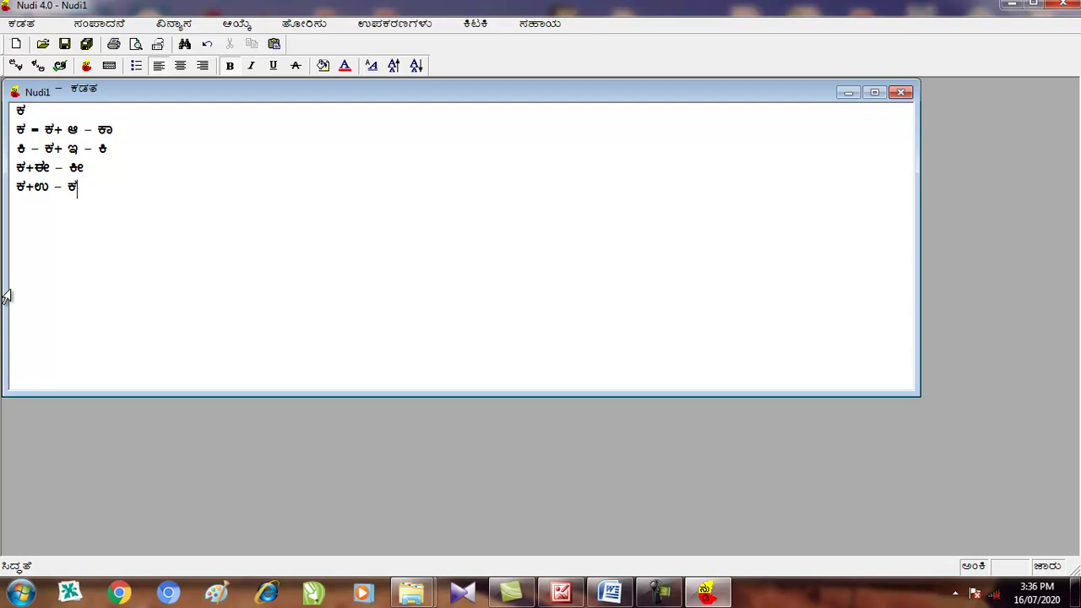
pyautogui.press('BackSpace')
pyautogui.write('ು')
# Finish the ಕು line and write the line ಕ್+ಊ - ಕೂ.
pyautogui.press('Return')
pyautogui.write('ಕ್+')
pyautogui.hotkey('shift', 'Home')
pyautogui.press('End')
pyautogui.write('ಊ')
pyautogui.hotkey('shift', 'Home')
pyautogui.write('-')
pyautogui.press('BackSpace')
pyautogui.write('ಕ್+ಊ - ಕೂ')
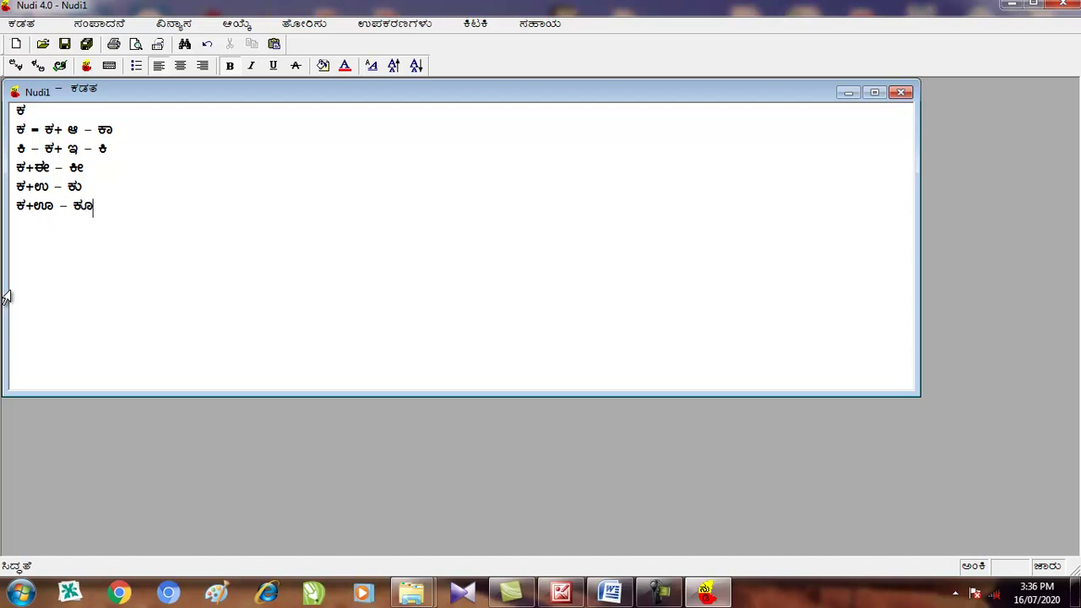
# Add lines for ಕ+ಎ, ಕ+ಏ, ಕ+ಒ and ಕ+ಓ forming ಕೆ, ಕೇ, ಕೊ, ಕೋ.
pyautogui.press('Return')
pyautogui.write('ಕ್+ಎ - ಕ್')
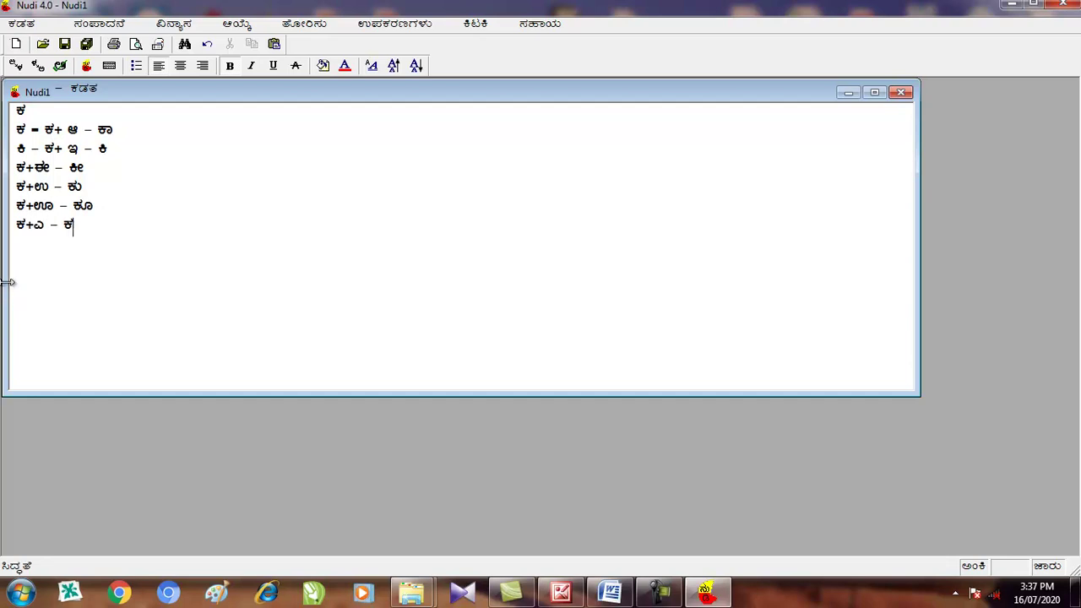
pyautogui.write('ೆ')
pyautogui.press('Return')
pyautogui.write('ಕ್+')
pyautogui.write('ಏ ')
pyautogui.write('– ಕ್')
pyautogui.write('ೇ')
pyautogui.press('Return')
pyautogui.write('ಕ್')
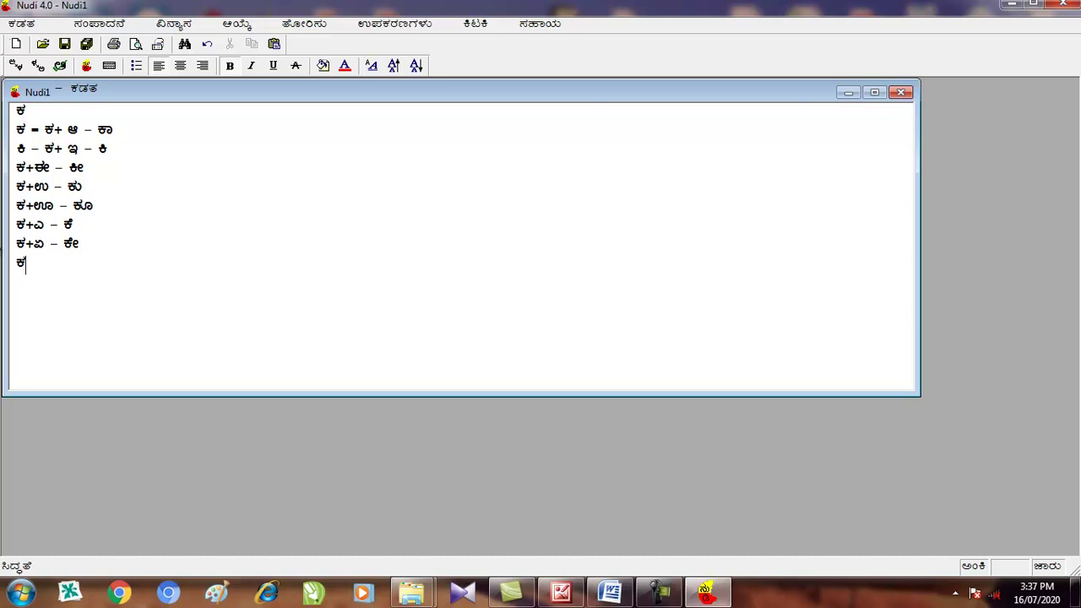
pyautogui.write('+ಒ – ಕೊ')
pyautogui.press('Return')
pyautogui.write('ಕ್')
pyautogui.write('+')
pyautogui.write('ಓ – ')
pyautogui.write('ಕ್')
pyautogui.write('ೋ')
pyautogui.press('Return')
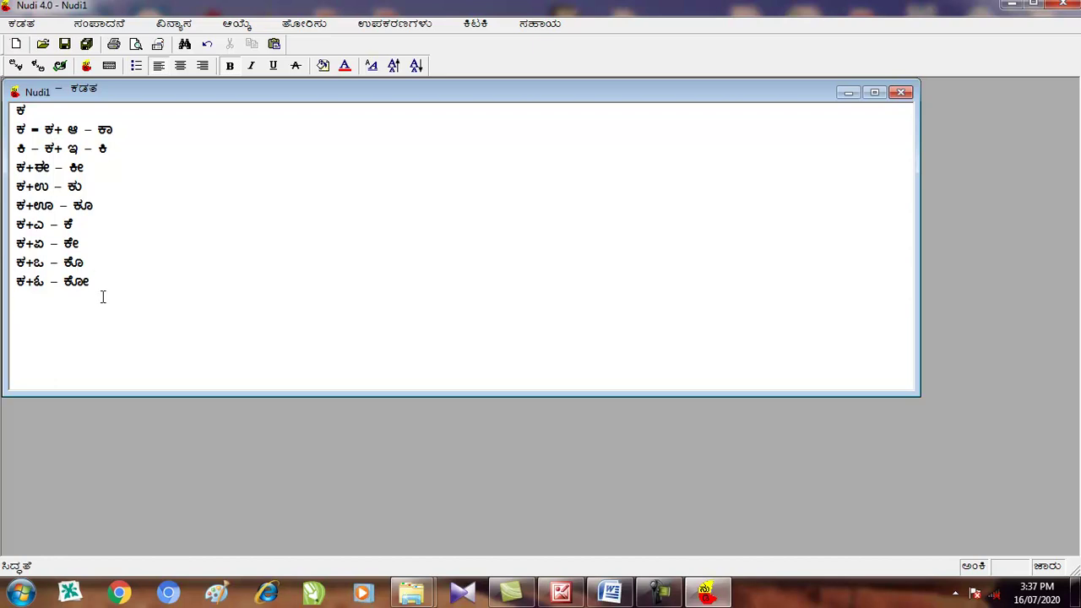
# Type the word ಕನ್ನಡ on a separate line below the list.
pyautogui.press('Return')
pyautogui.write('ಕ')
pyautogui.write('ನ')
pyautogui.write('f')
pyautogui.write('v')
pyautogui.write('w')
pyautogui.press('Return')
# Return to the ಕನ್ನಡ line and add ಆರಾಧ್ಯಾ after it.
pyautogui.hotkey('shift', 'Up')
pyautogui.press('Down')
pyautogui.write('D')
pyautogui.press('BackSpace')
pyautogui.press('Up')
pyautogui.press('Right')
pyautogui.press('Right')
pyautogui.press('Right')
pyautogui.write('ಆ')
pyautogui.write('ರಾಧ')
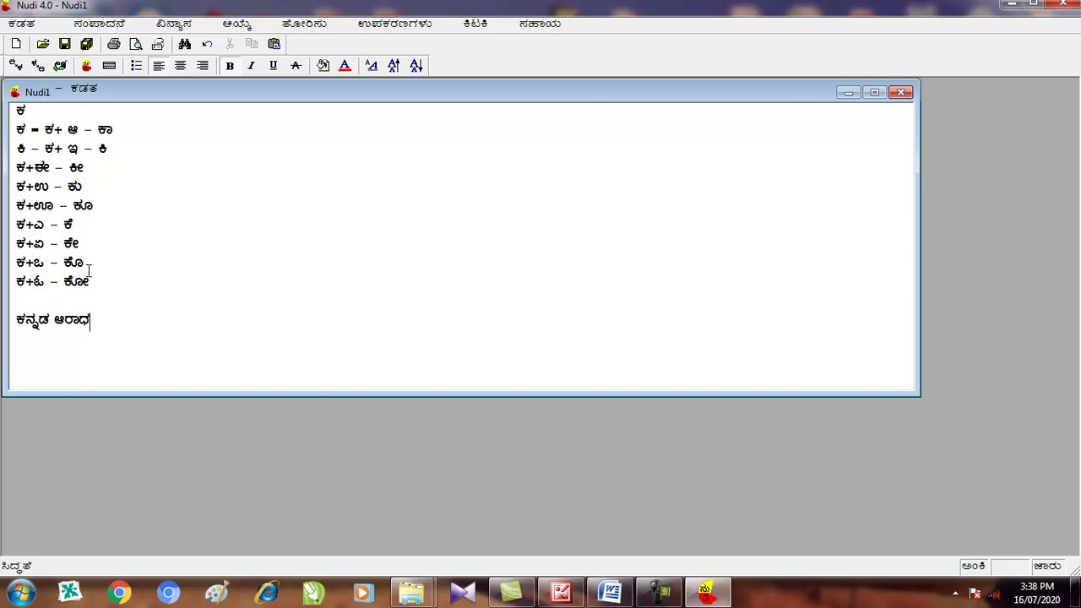
pyautogui.write('್')
pyautogui.write('ಯ')
pyautogui.write('ಾ')
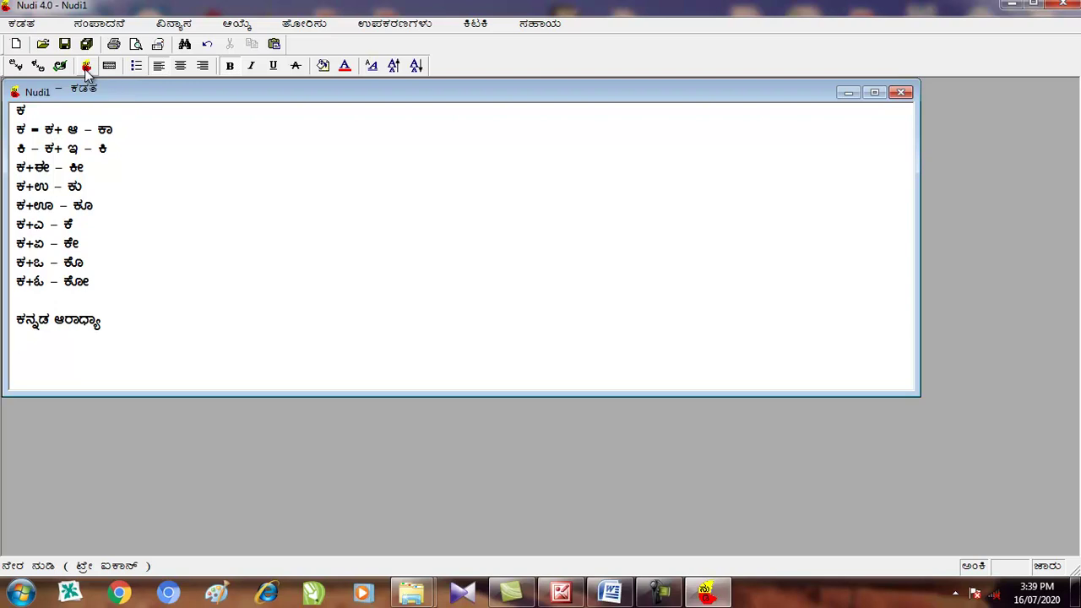
# Launch Nudi Direct from the Start menu's Nudi 4.0 folder.
pyautogui.click(21, 591)
pyautogui.click(64, 524)
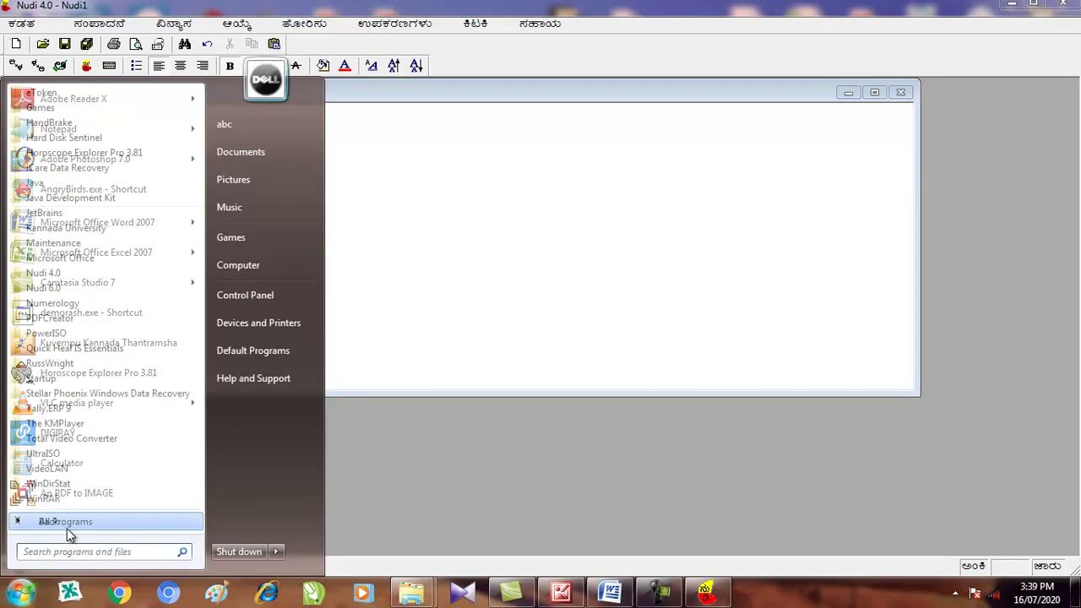
pyautogui.click(72, 274)
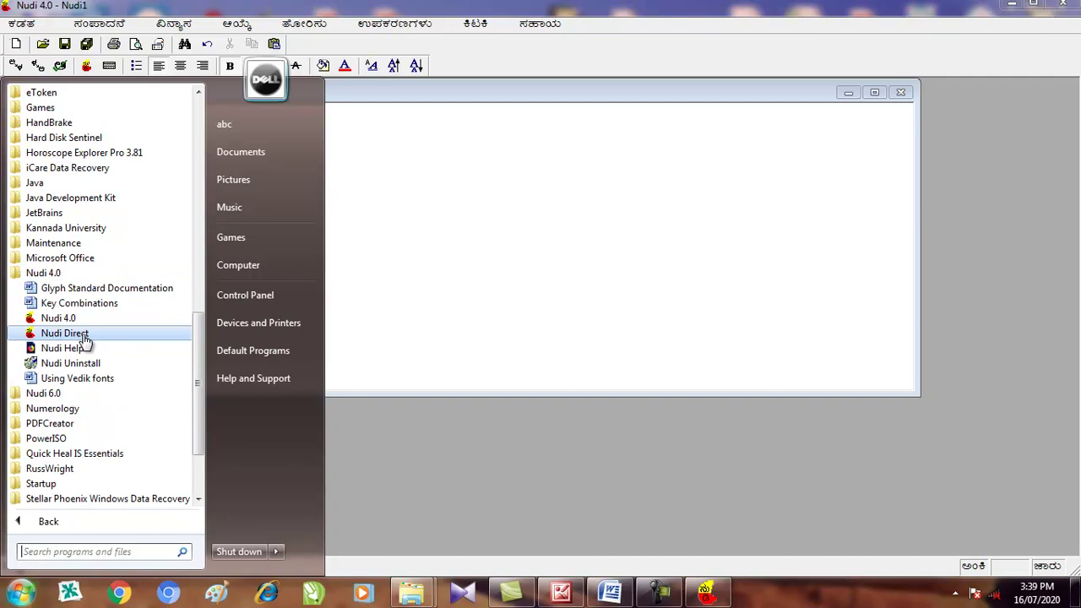
pyautogui.click(476, 127)
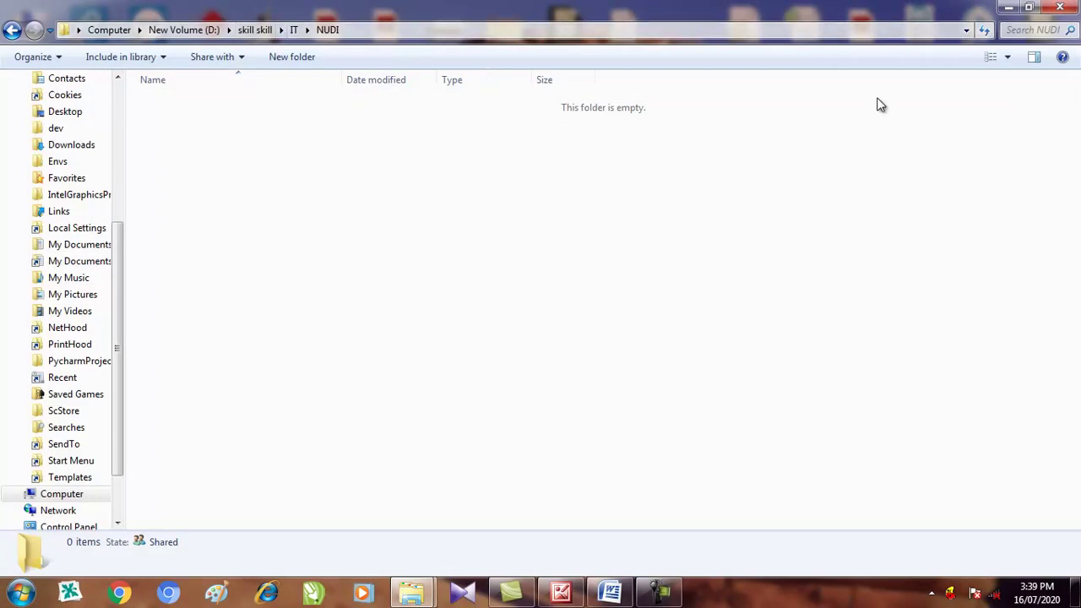
# Close the empty NUDI Explorer window and restore KANNADA nudi.docx in Word.
pyautogui.click(1077, 7)
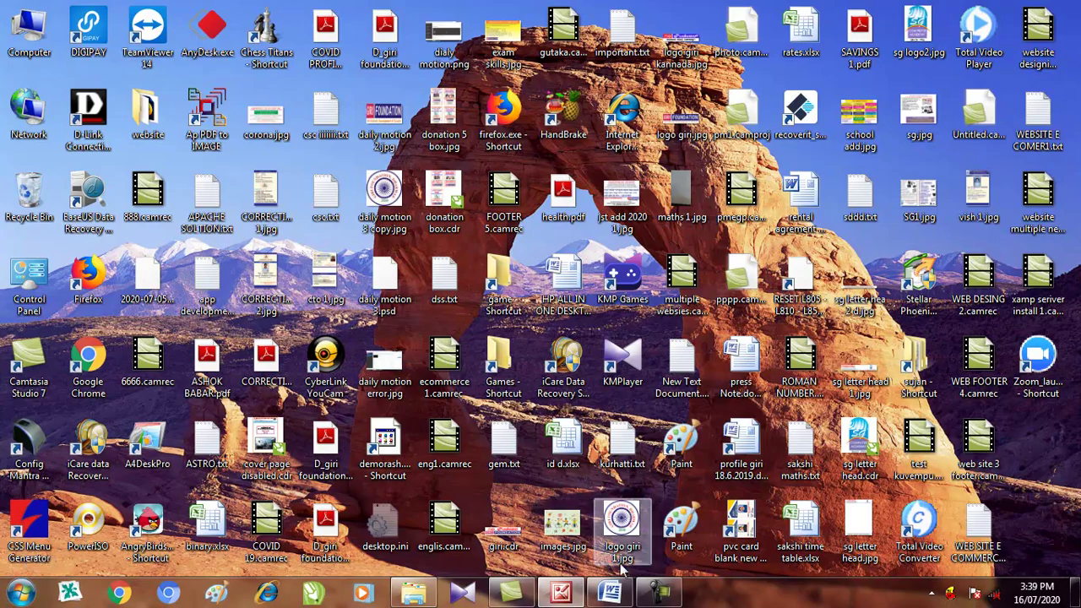
pyautogui.click(611, 594)
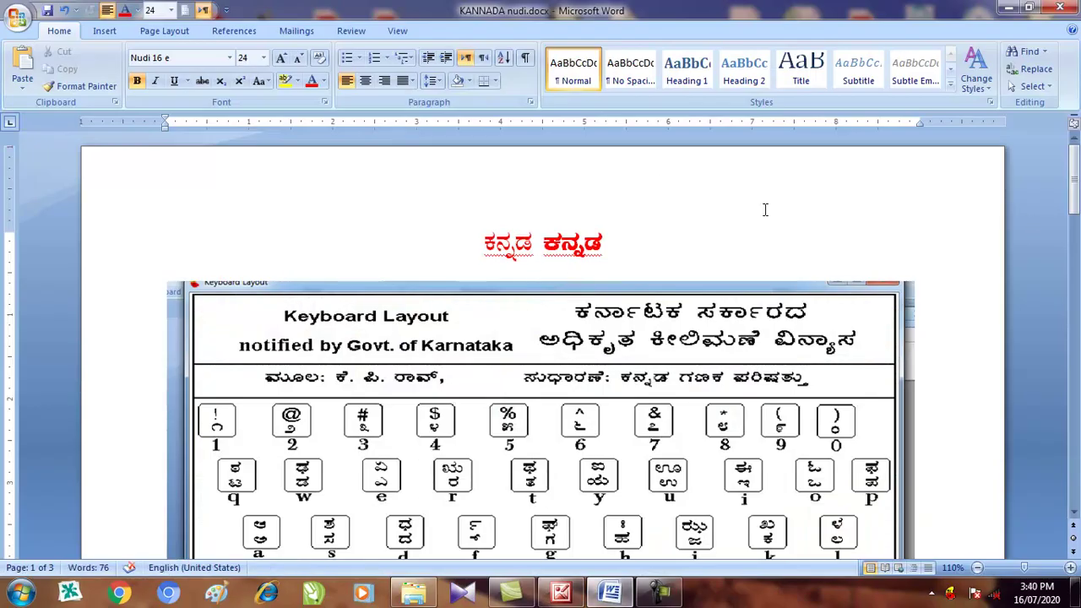
# Create a new blank Word document, Document1, from the Office button.
pyautogui.click(19, 19)
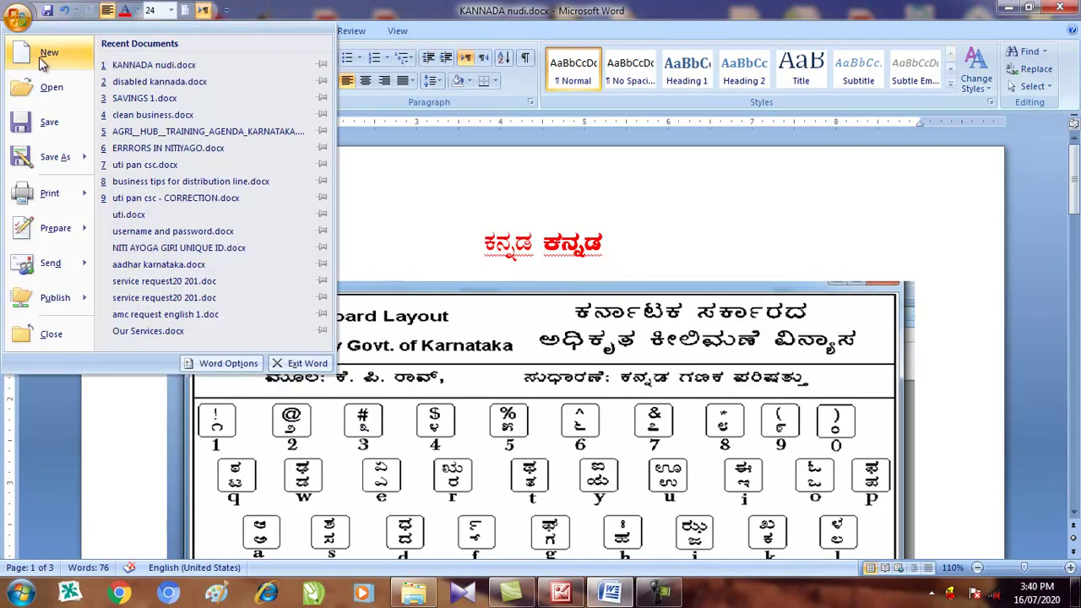
pyautogui.click(47, 55)
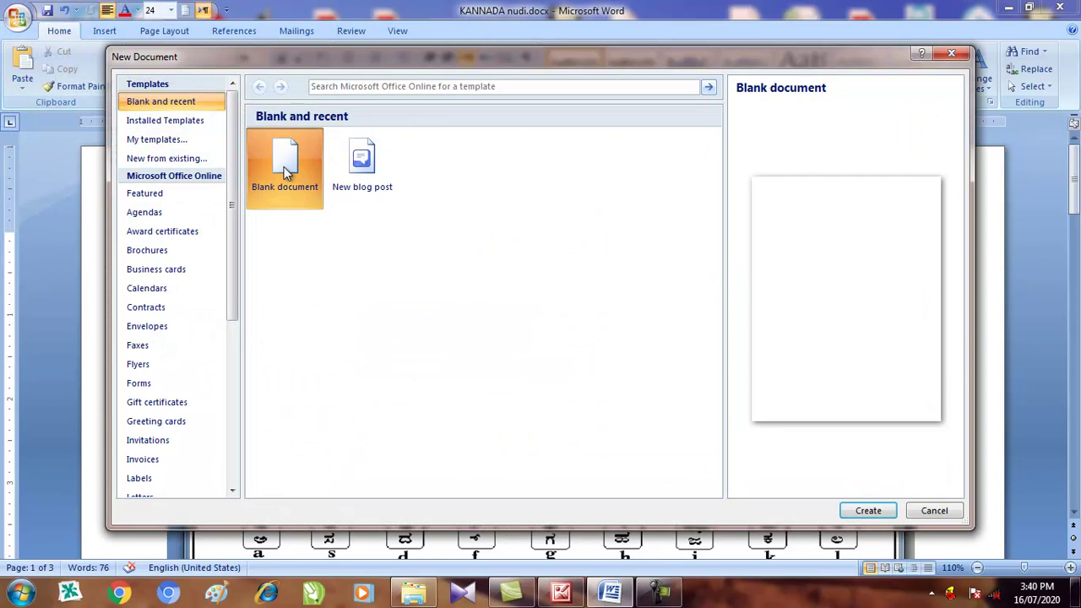
pyautogui.click(868, 512)
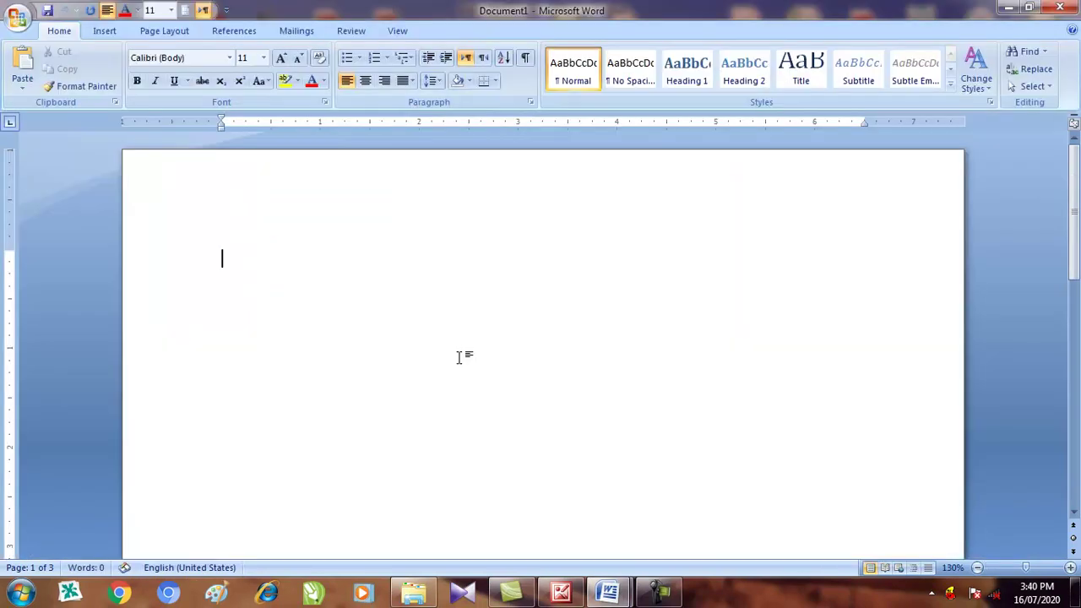
# Choose the Nudi 01 k font from the Home tab font list.
pyautogui.click(230, 60)
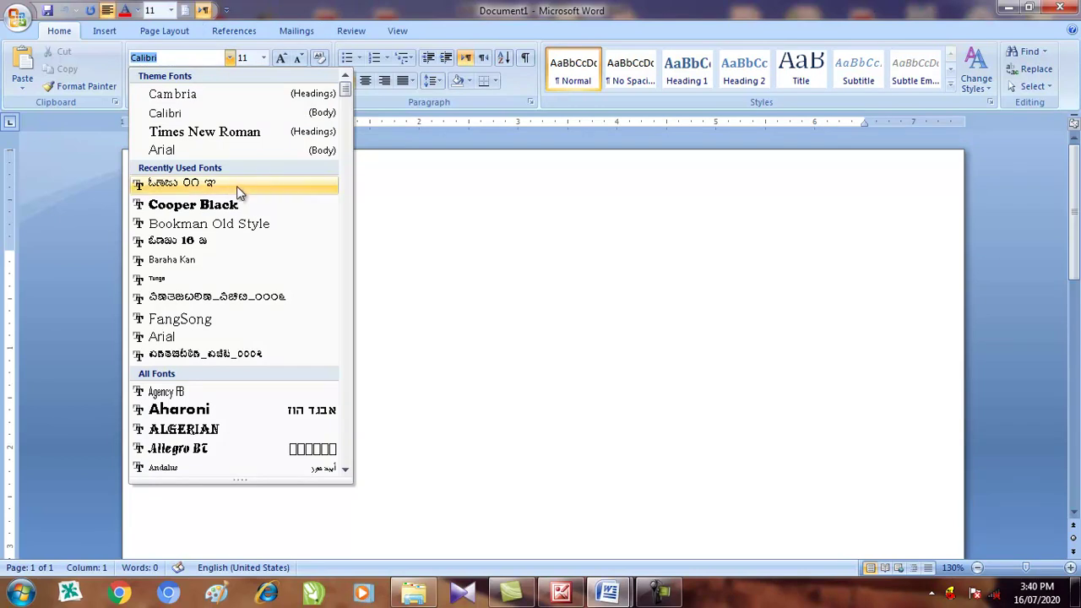
pyautogui.scroll(-20, 351, 177)
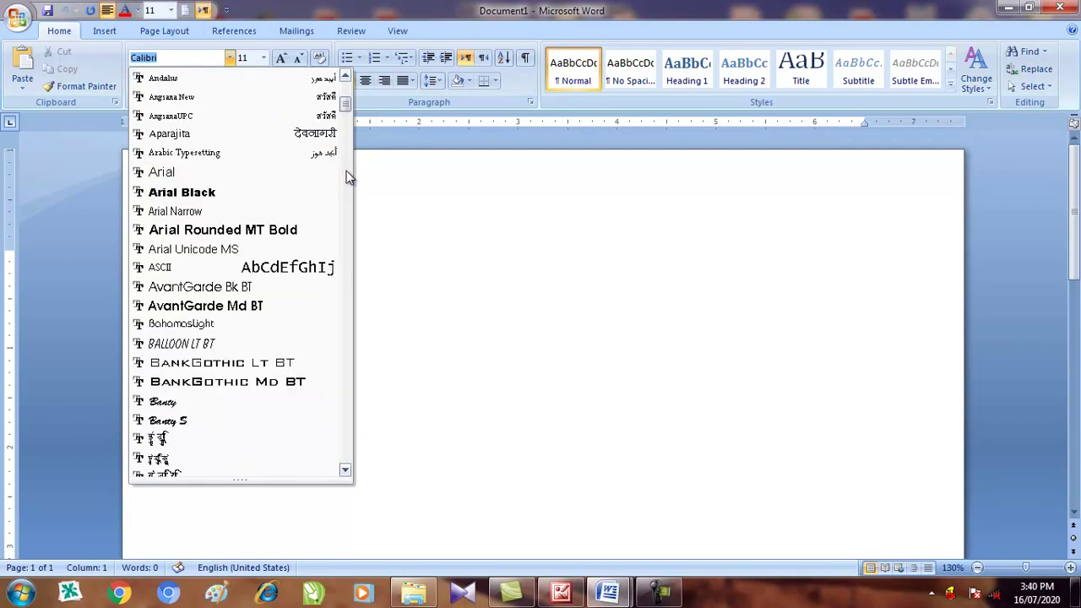
pyautogui.scroll(-20, 351, 201)
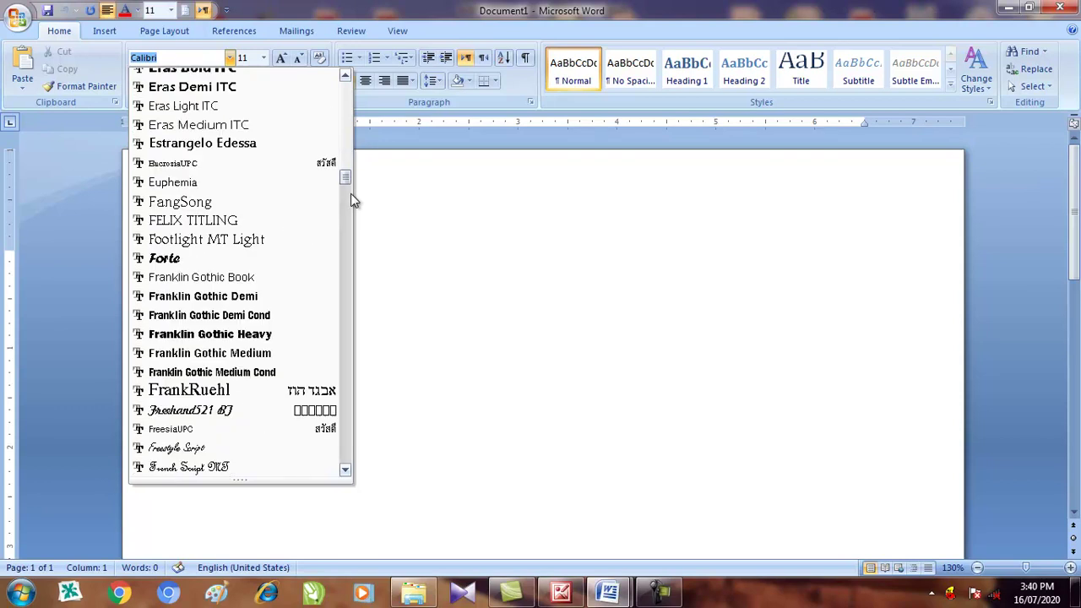
pyautogui.scroll(-7, 352, 269)
pyautogui.scroll(-20, 351, 269)
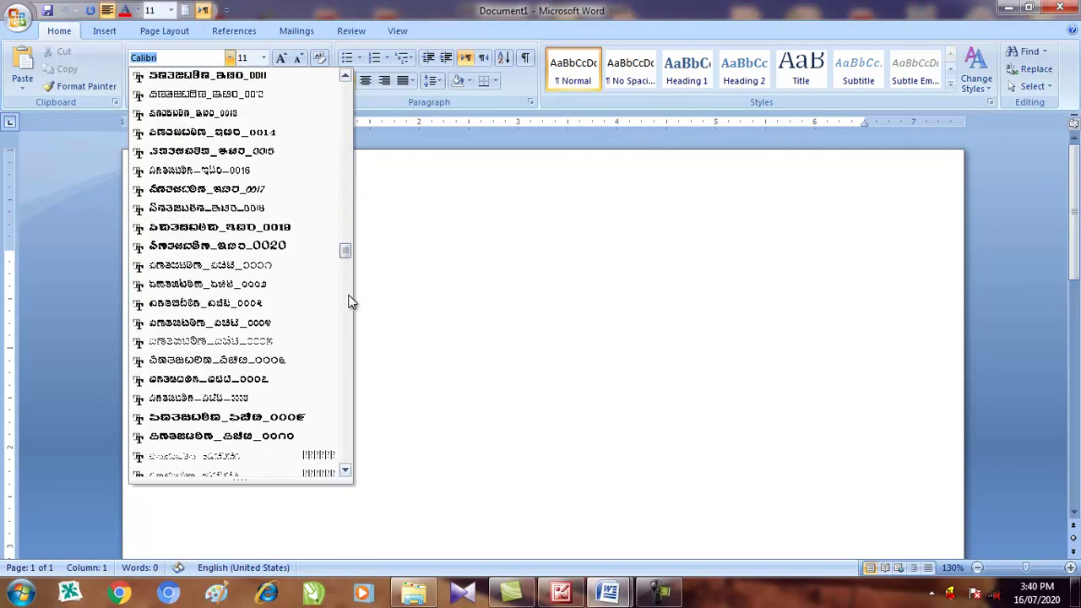
pyautogui.scroll(-12, 353, 304)
pyautogui.scroll(-6, 350, 318)
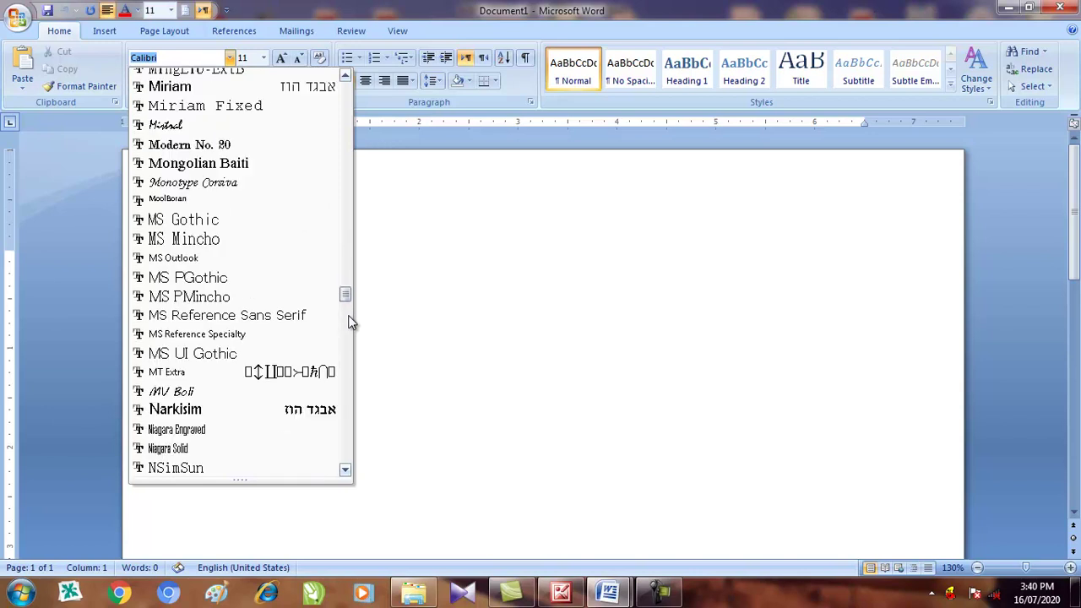
pyautogui.scroll(-6, 350, 336)
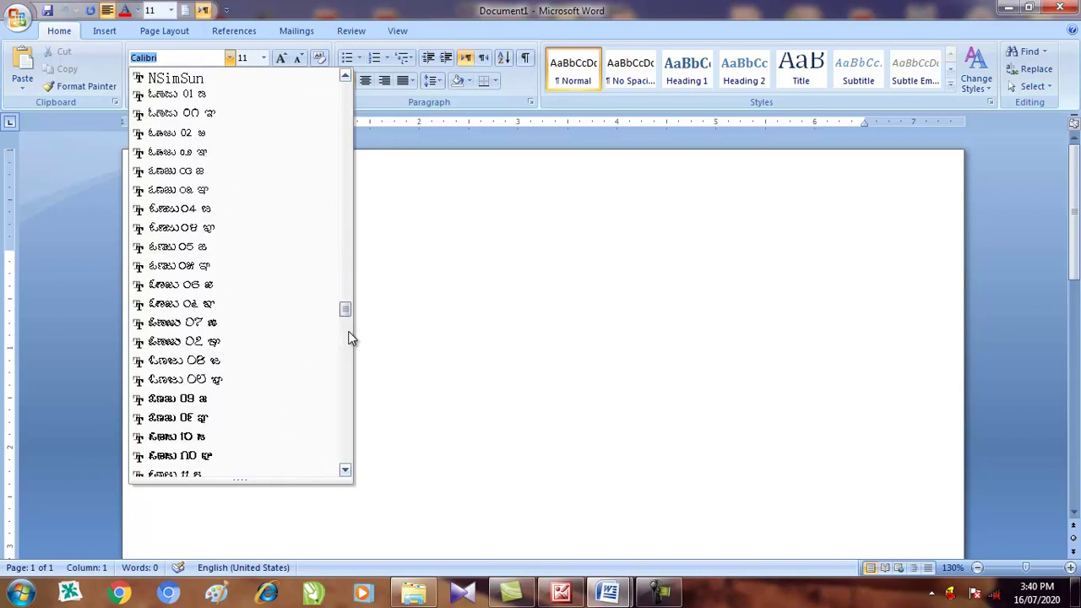
pyautogui.click(225, 117)
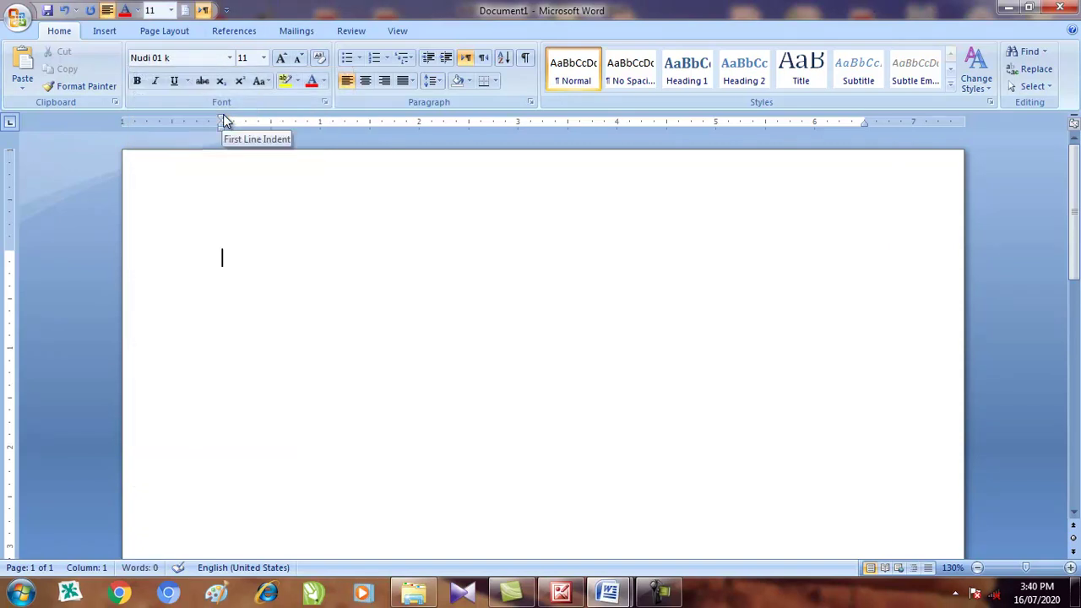
# Change the font size from the Font Size list to 14.
pyautogui.click(263, 58)
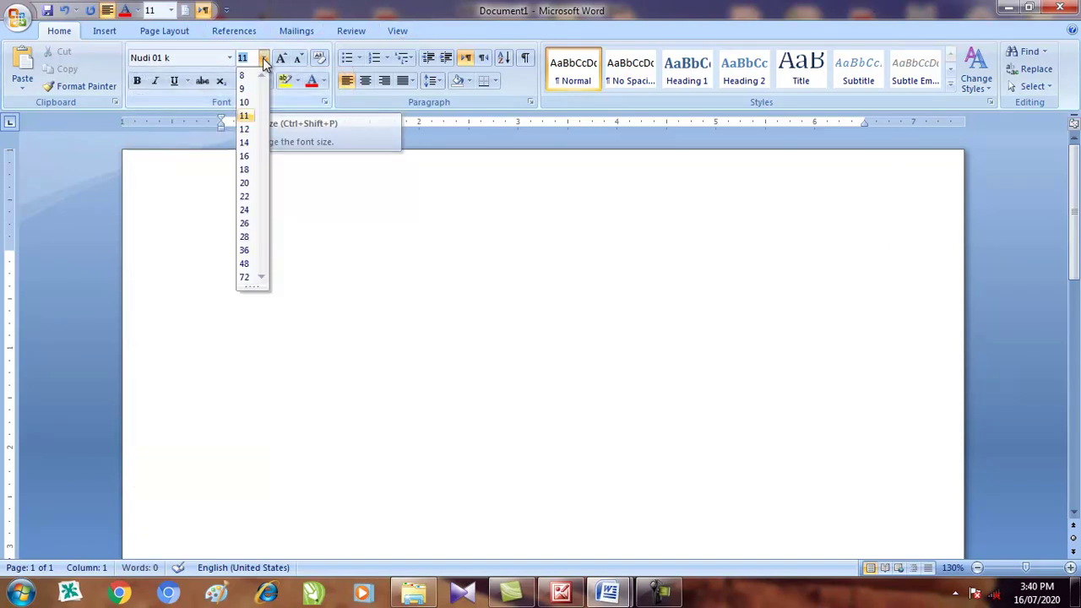
pyautogui.click(245, 143)
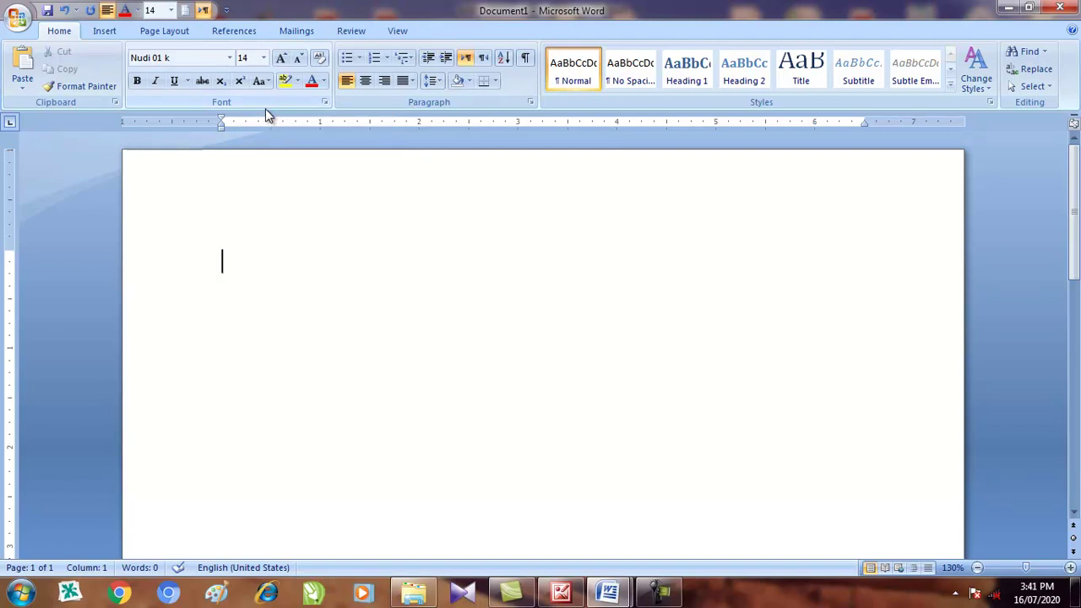
# Switch on the Nudi keyboard from the system tray and type ಕನ್ನಡ phonetically in Document1.
pyautogui.click(956, 593)
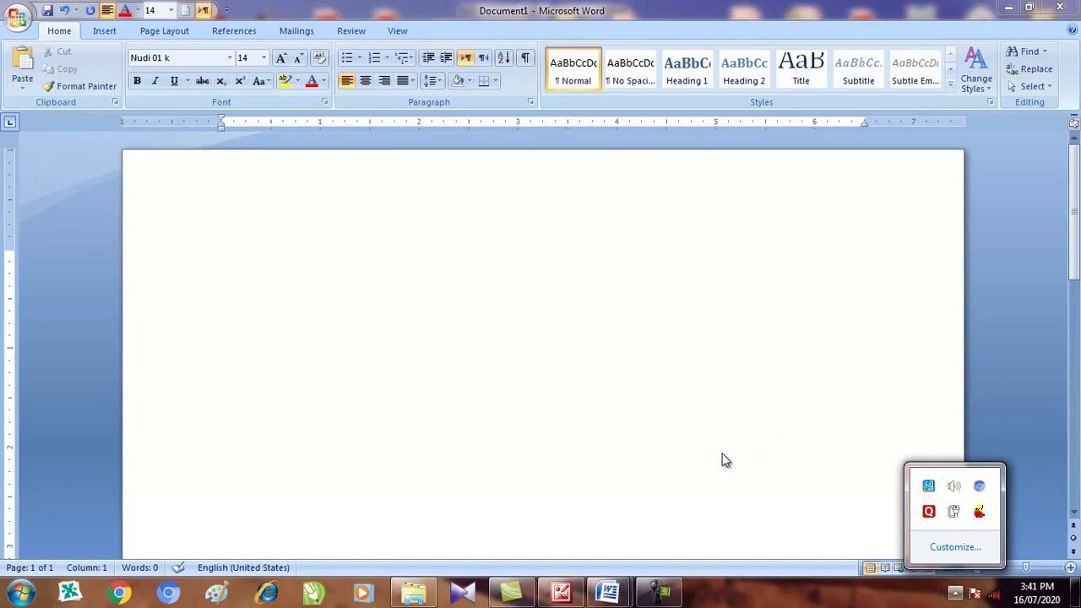
pyautogui.click(254, 246)
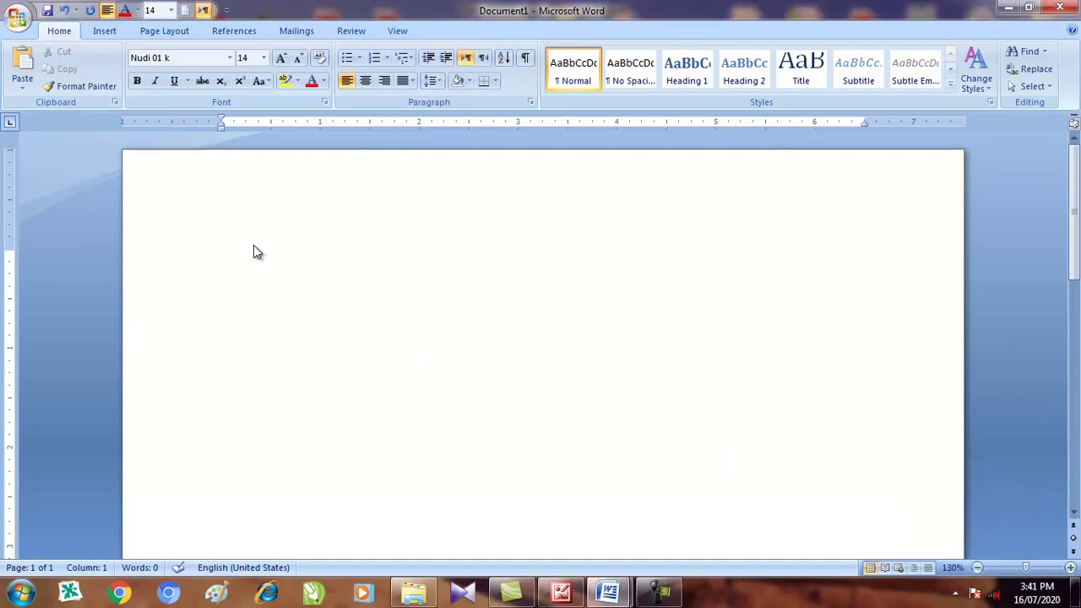
pyautogui.write('annavan')
pyautogui.press('BackSpace')
pyautogui.write('nanDa')
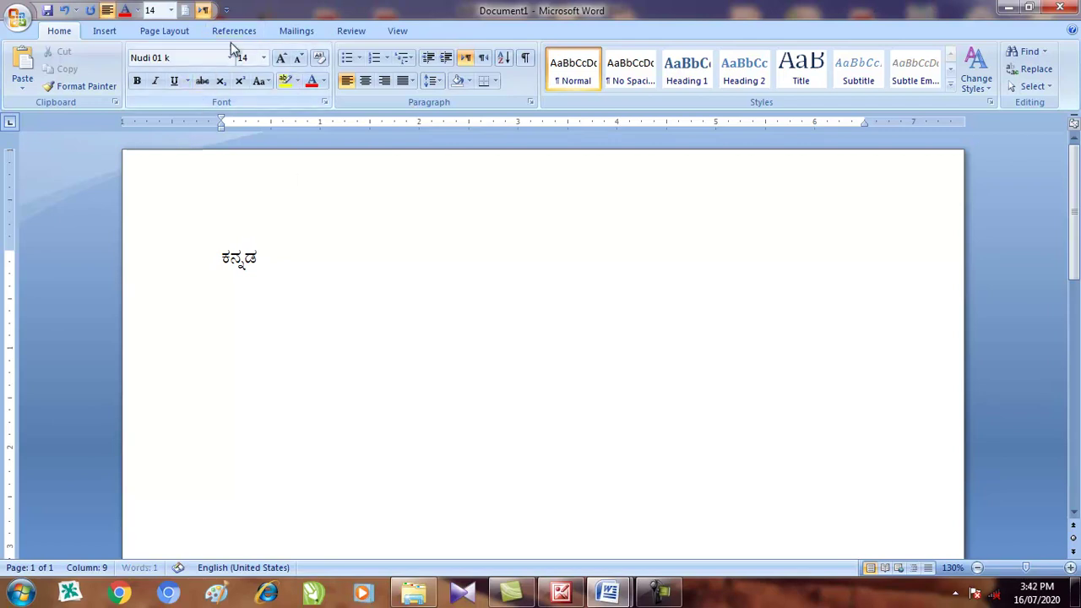
# Change the font after ಕನ್ನಡ to Arial (Body CS), then bring up the Start menu.
pyautogui.click(221, 61)
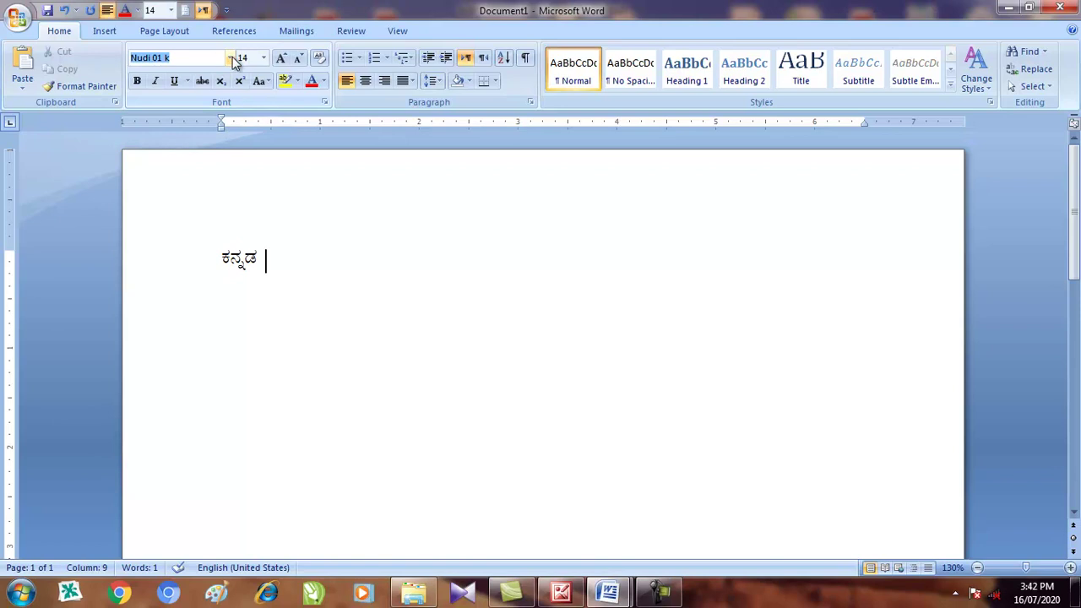
pyautogui.click(231, 59)
pyautogui.click(201, 147)
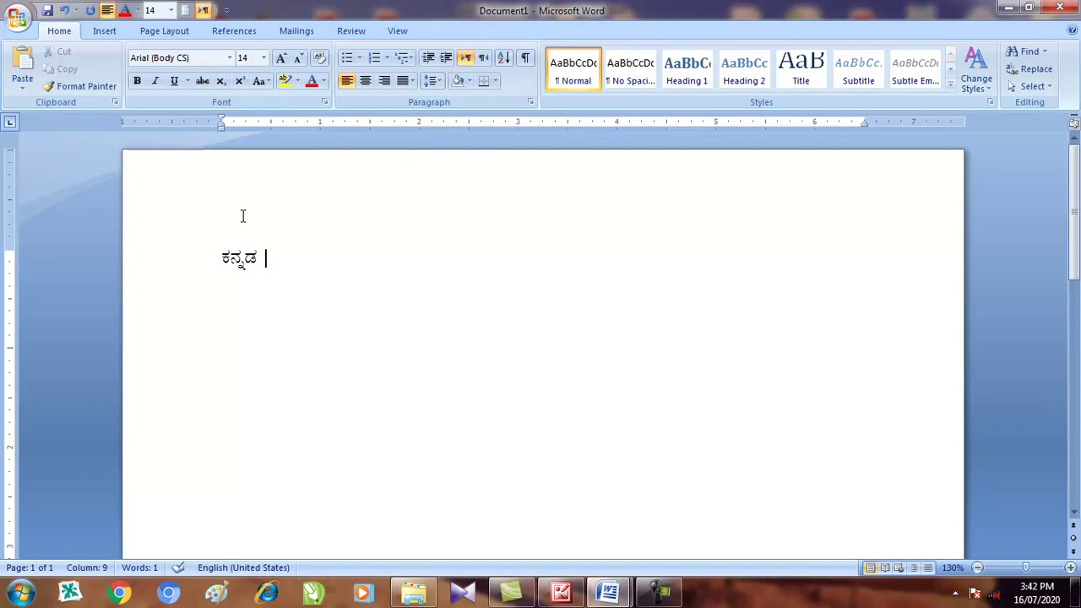
pyautogui.click(31, 594)
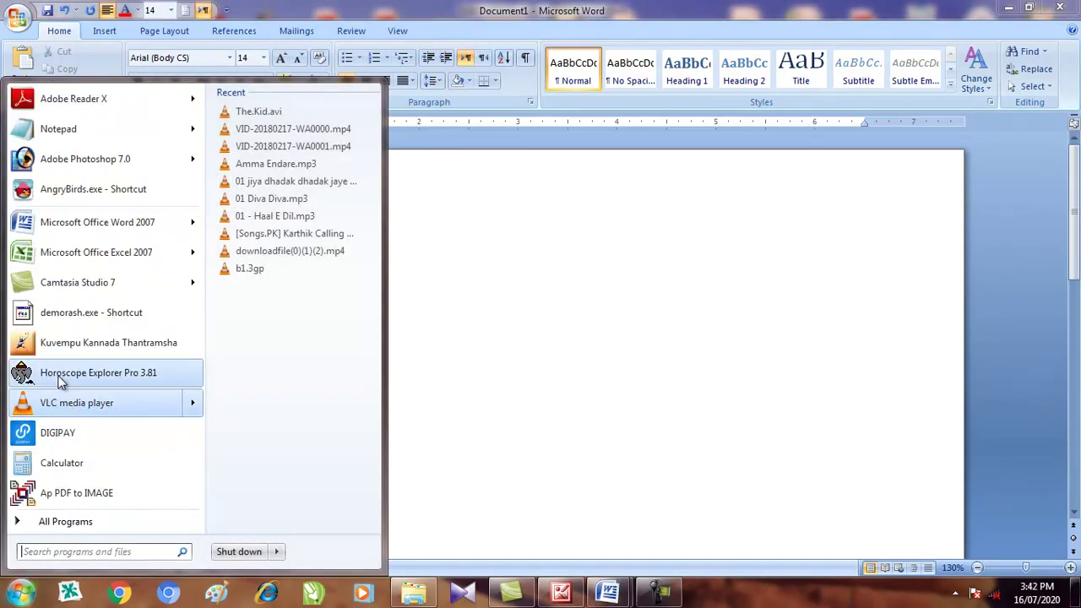
# Start Excel with a new blank workbook and select cell B2.
pyautogui.click(113, 254)
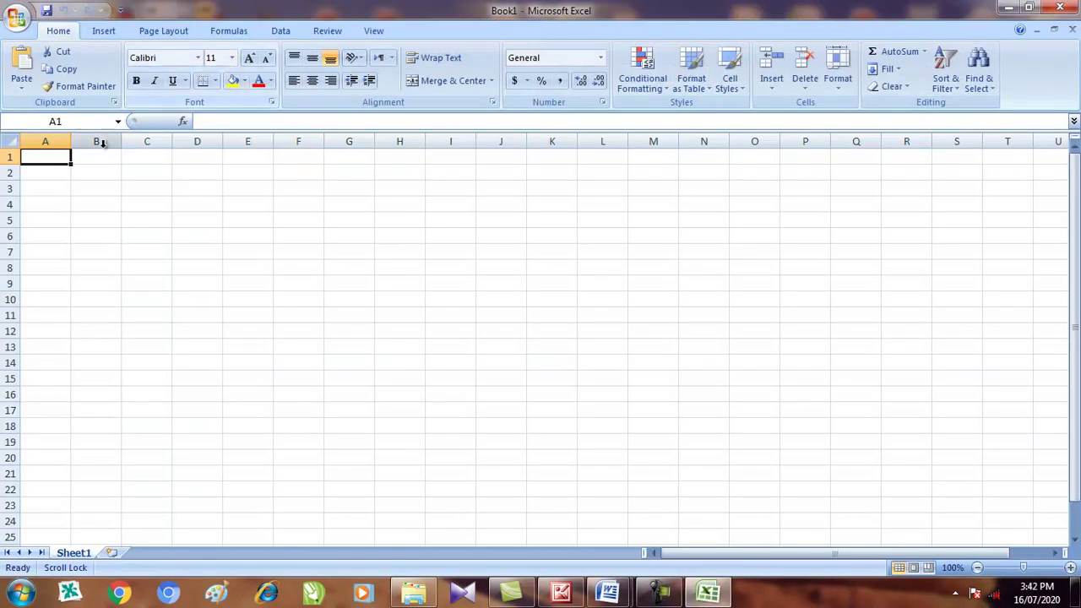
pyautogui.click(100, 174)
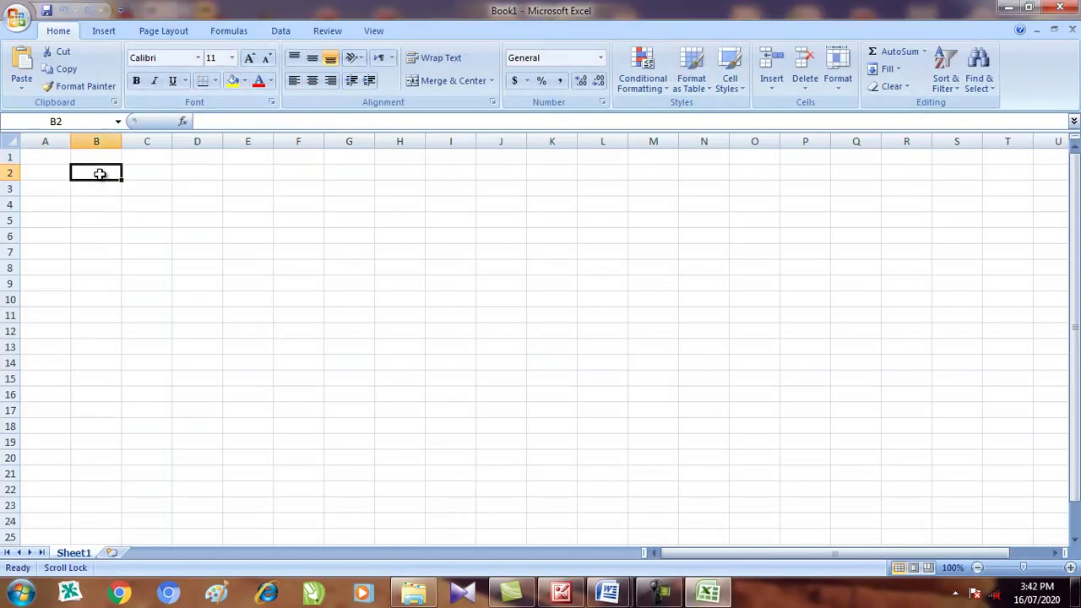
pyautogui.click(198, 59)
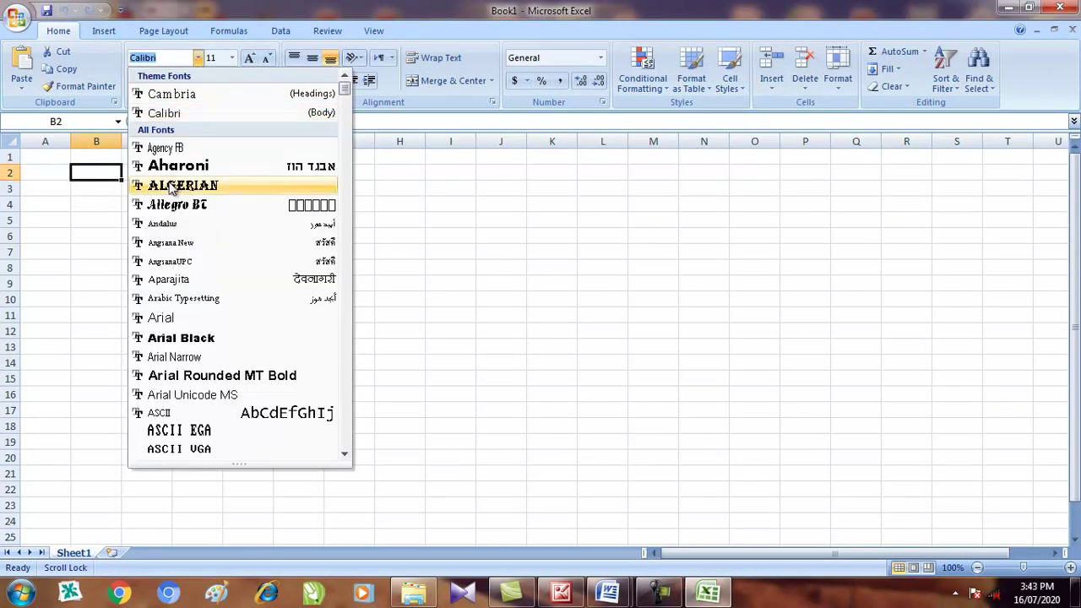
# Scroll down the font list and apply Nudi 01 k to cell B2.
pyautogui.click(344, 176)
pyautogui.click(344, 176)
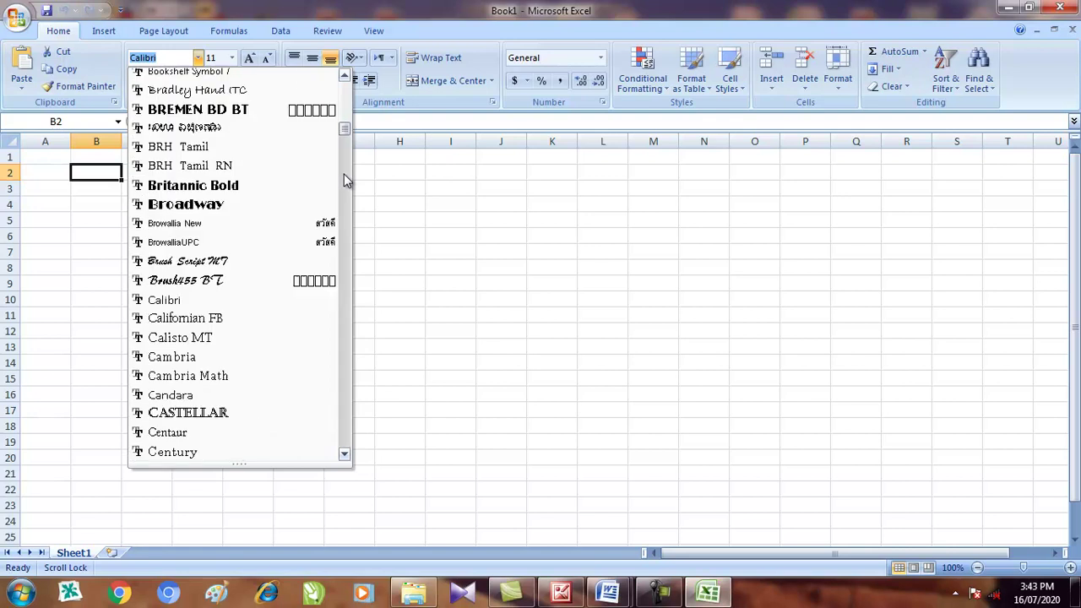
pyautogui.click(348, 194)
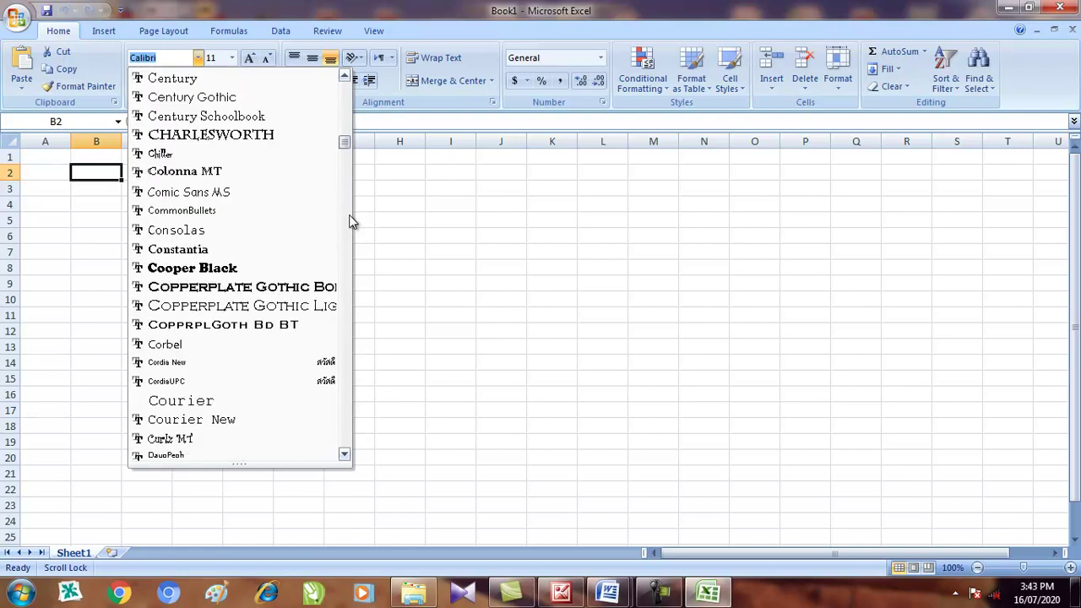
pyautogui.click(349, 218)
pyautogui.click(349, 218)
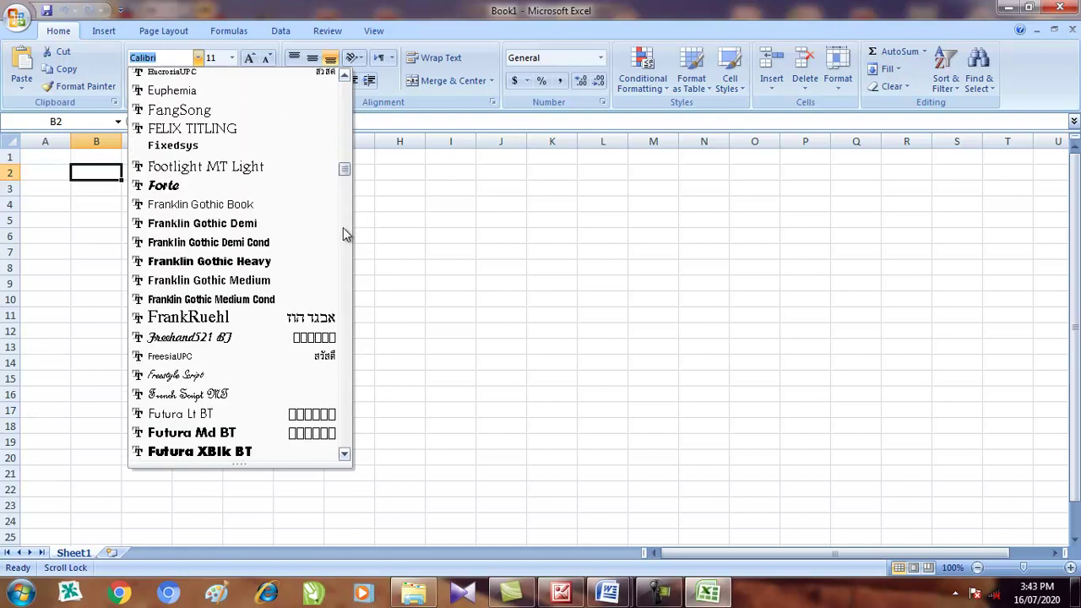
pyautogui.click(343, 250)
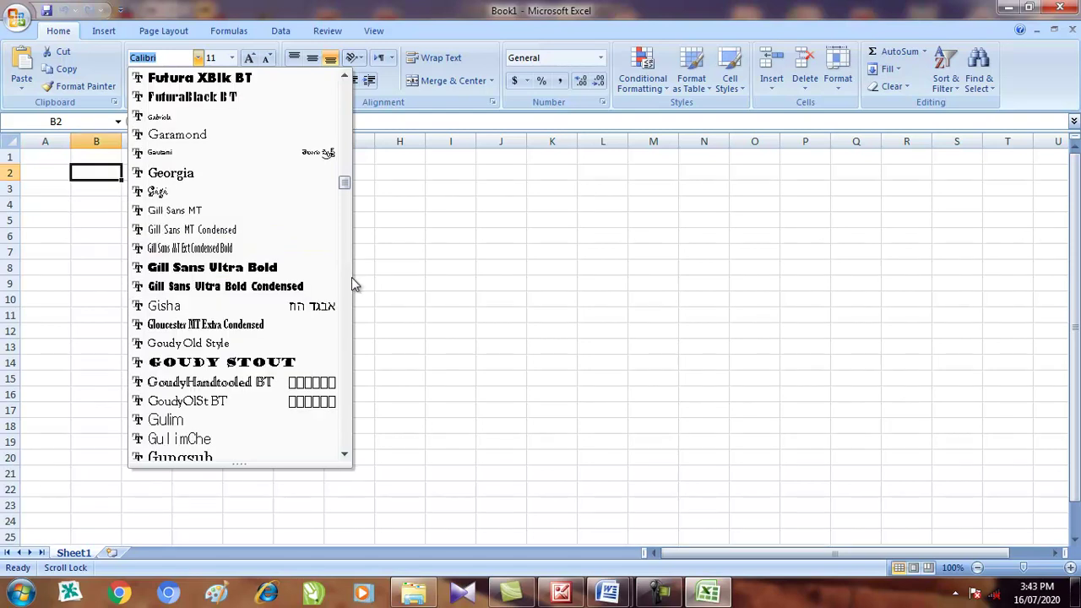
pyautogui.click(350, 282)
pyautogui.click(350, 282)
pyautogui.click(349, 282)
pyautogui.click(350, 282)
pyautogui.click(350, 282)
pyautogui.click(347, 324)
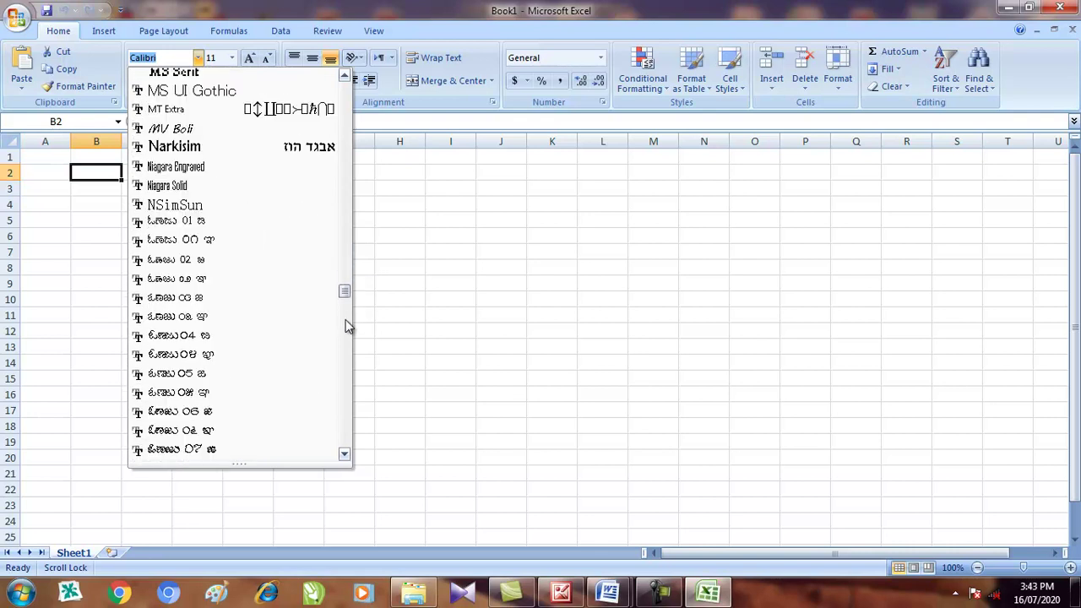
pyautogui.click(257, 240)
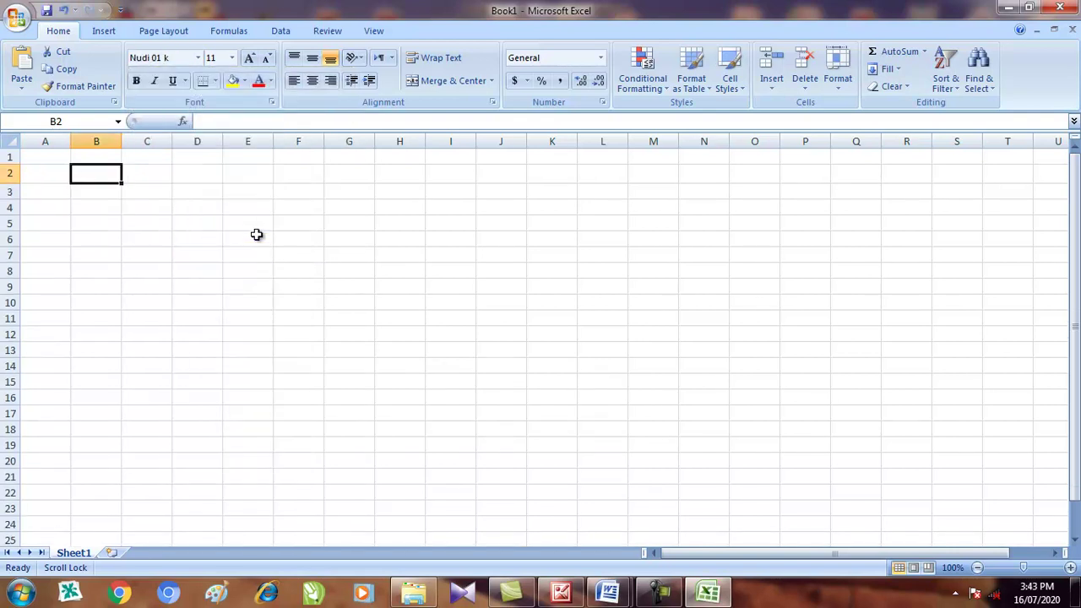
# Enter ಕನ್ನಡ in B2 at size 16 with the Nudi keyboard, then quit Excel without saving.
pyautogui.click(232, 58)
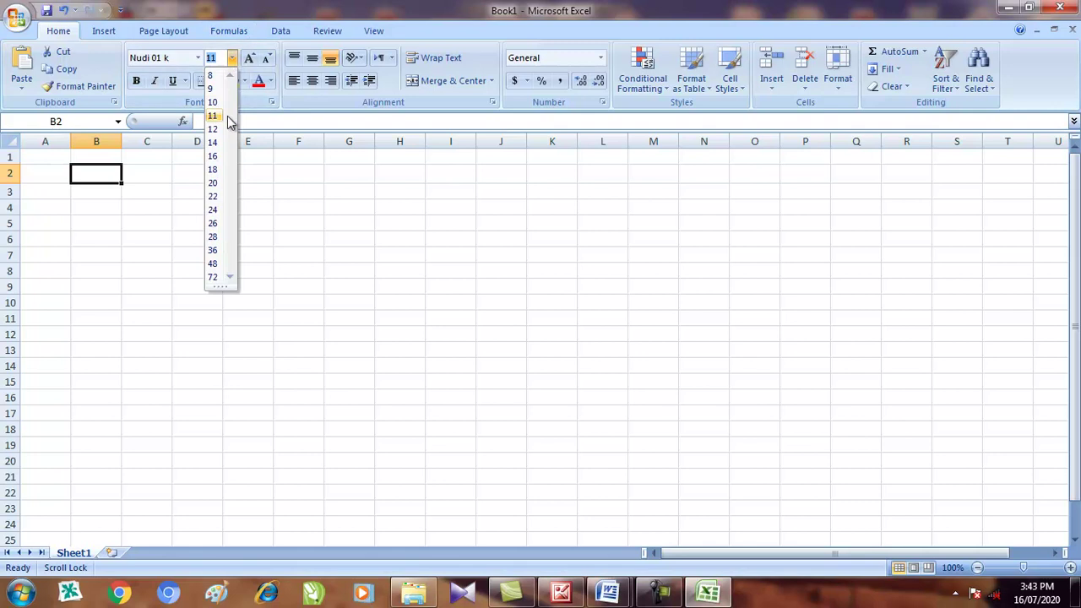
pyautogui.click(213, 158)
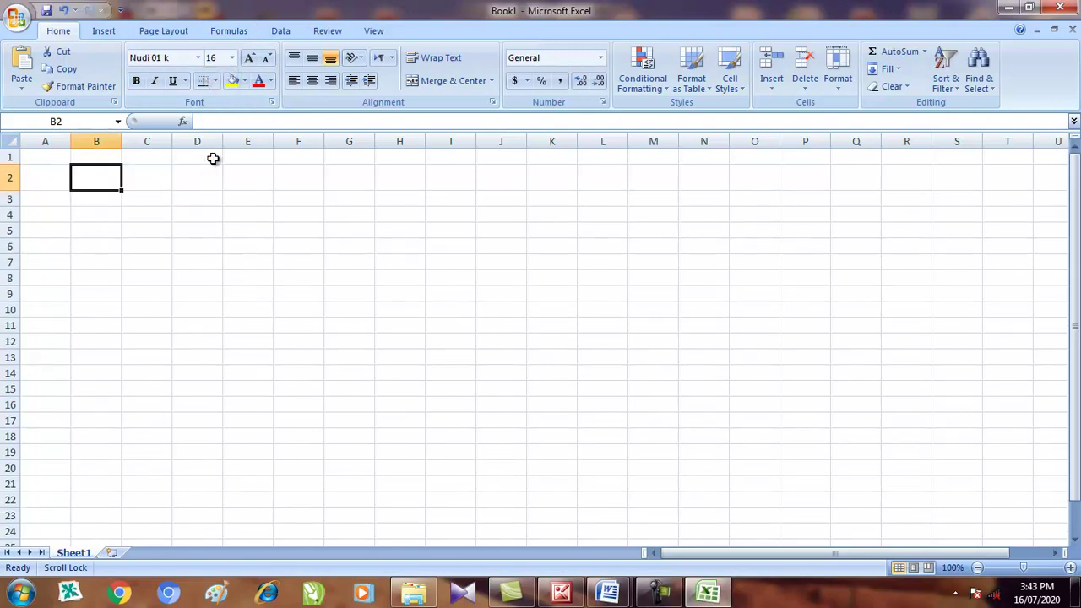
pyautogui.write('PÀÉÀß')
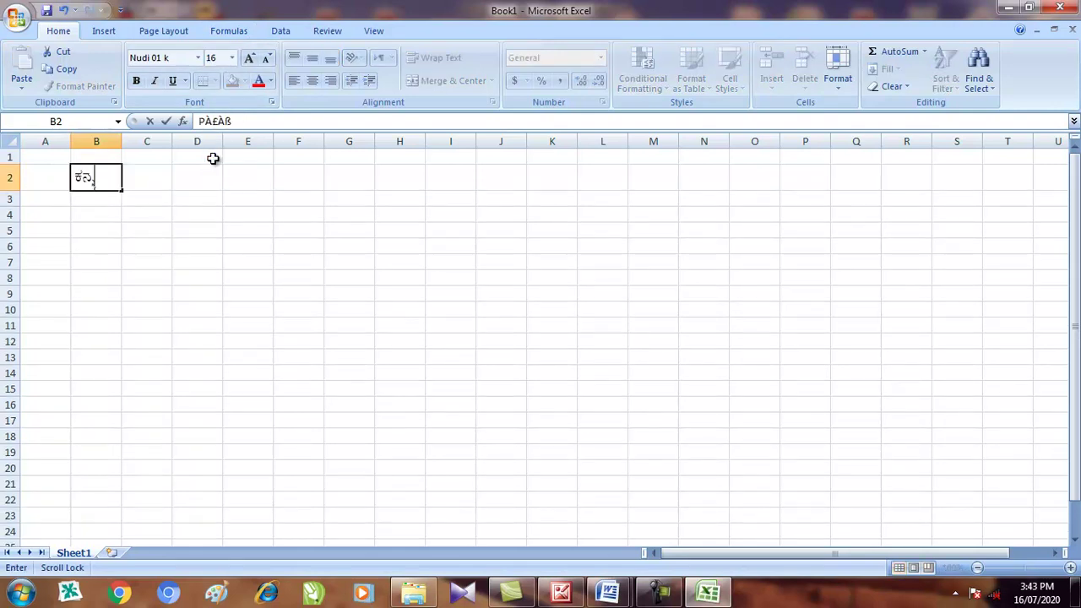
pyautogui.write('qÀ')
pyautogui.press('Return')
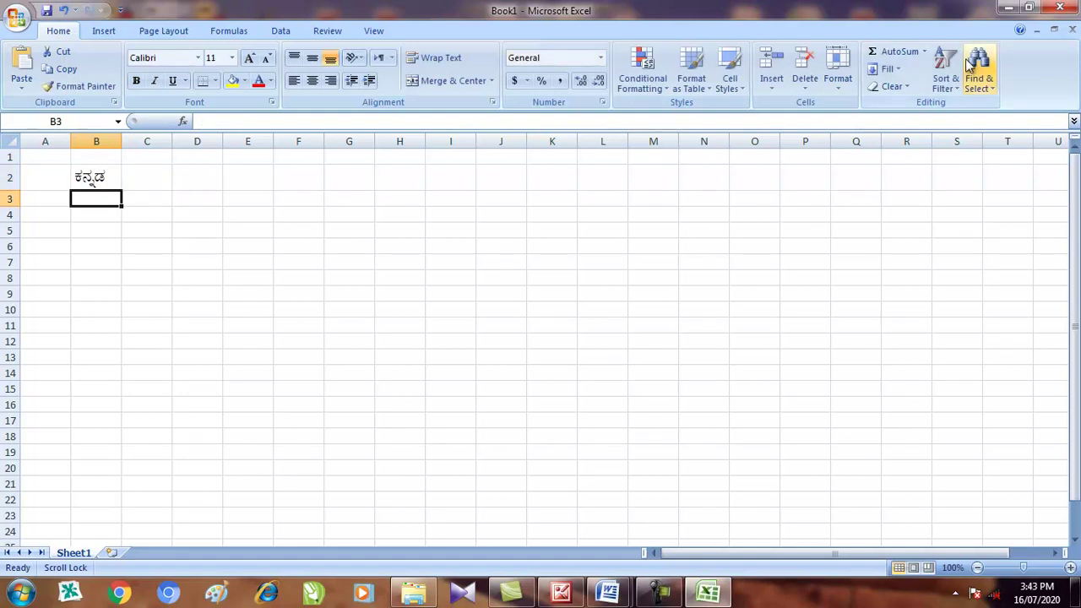
pyautogui.click(1076, 7)
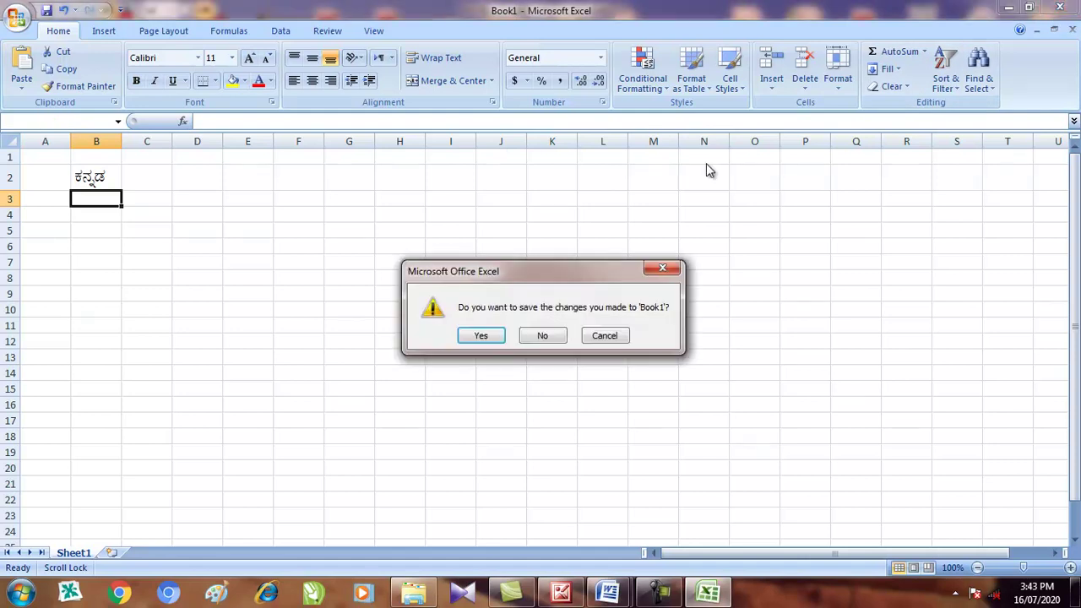
pyautogui.click(538, 337)
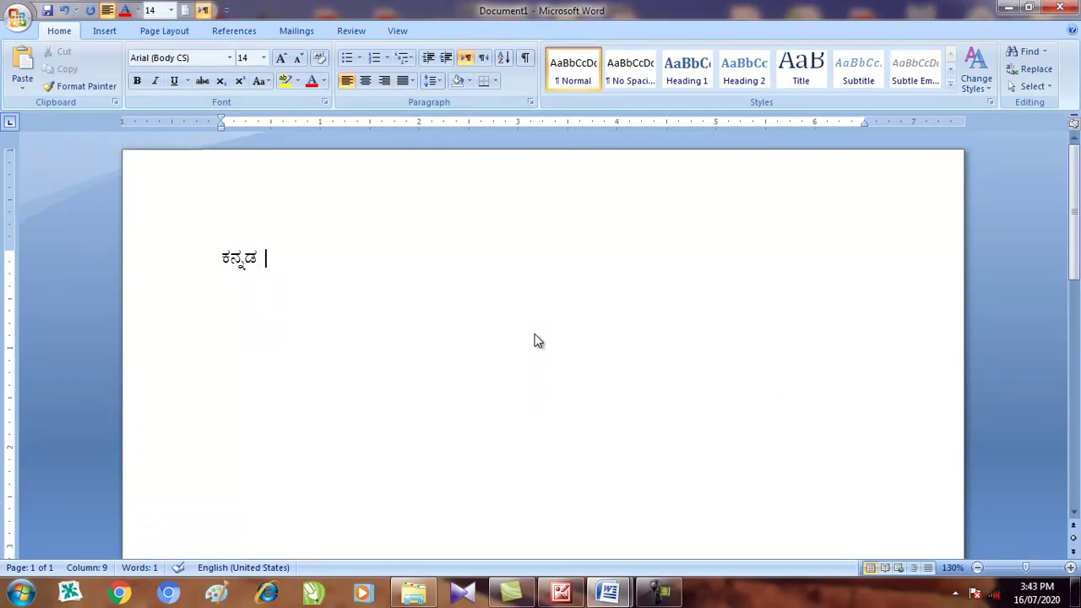
# Minimize Document1, scroll through the KANNADA nudi.docx keyboard notes, then close that file.
pyautogui.click(1006, 8)
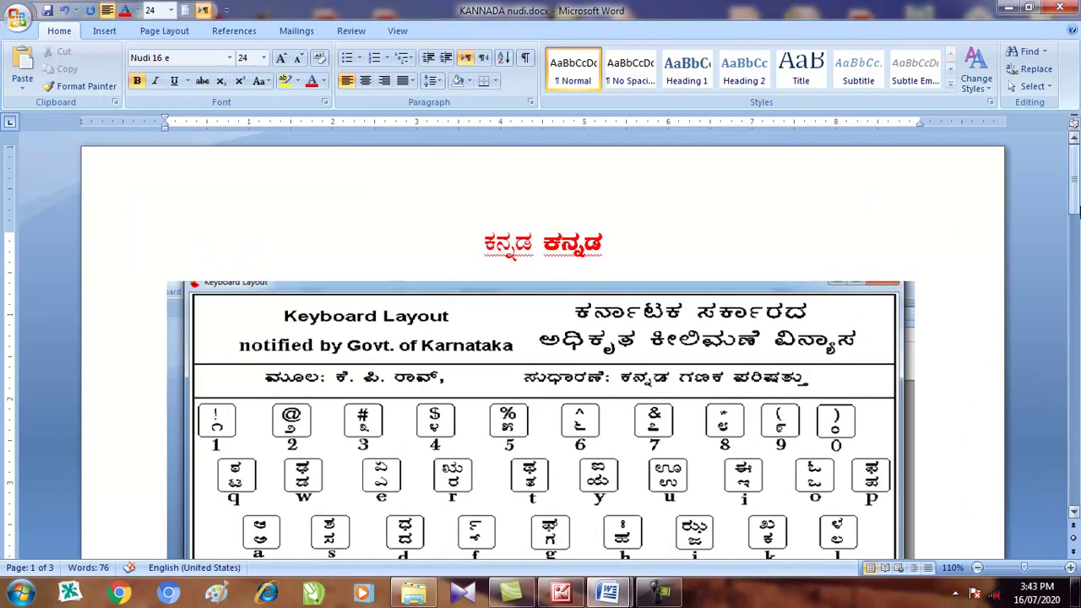
pyautogui.click(1075, 255)
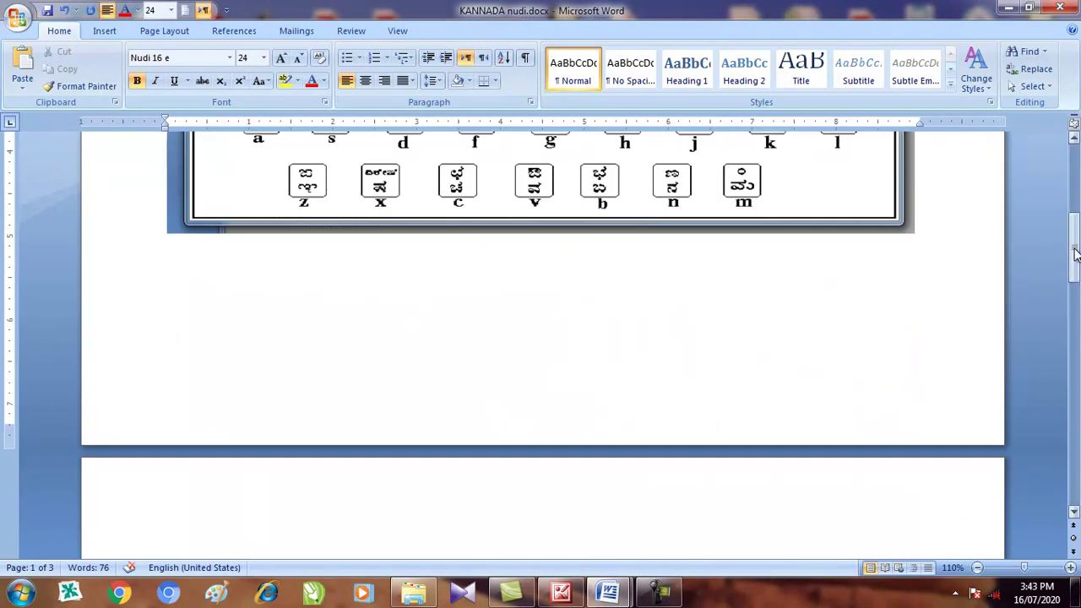
pyautogui.click(1075, 304)
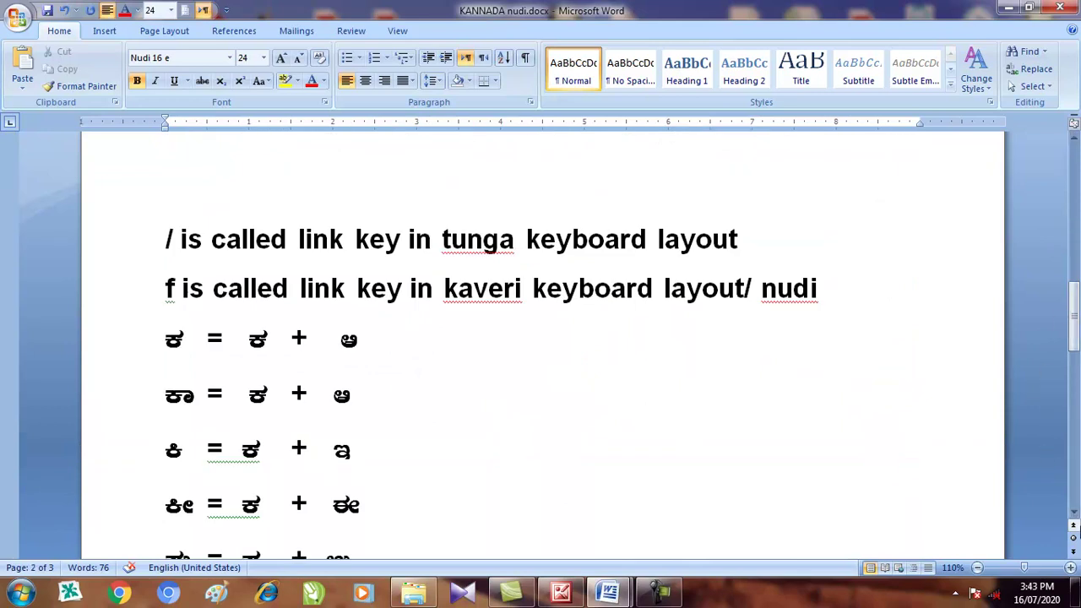
pyautogui.click(1074, 513)
pyautogui.click(1075, 513)
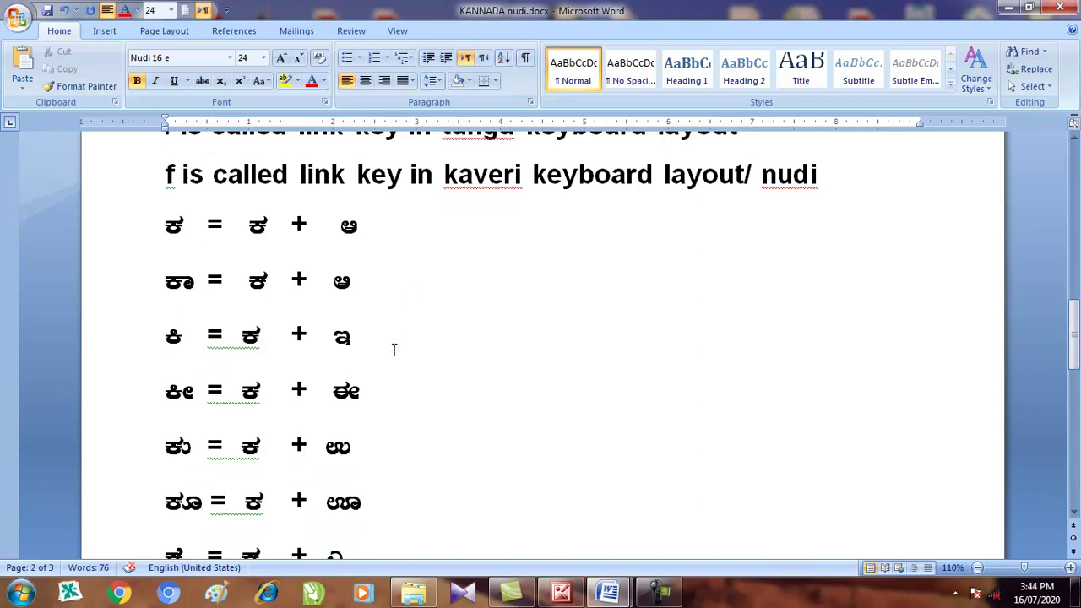
pyautogui.click(1073, 432)
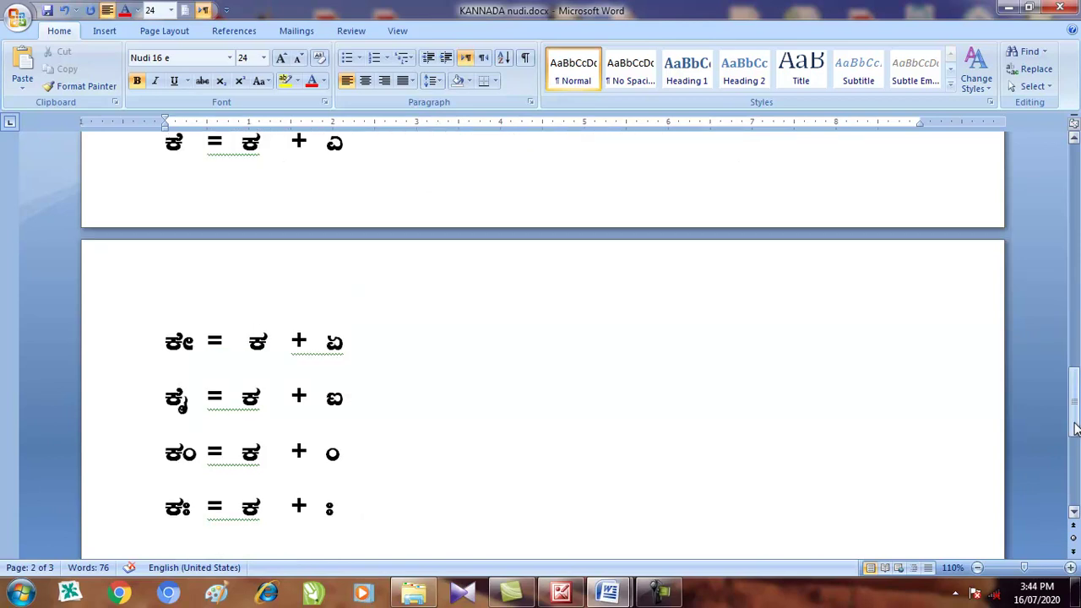
pyautogui.click(1076, 473)
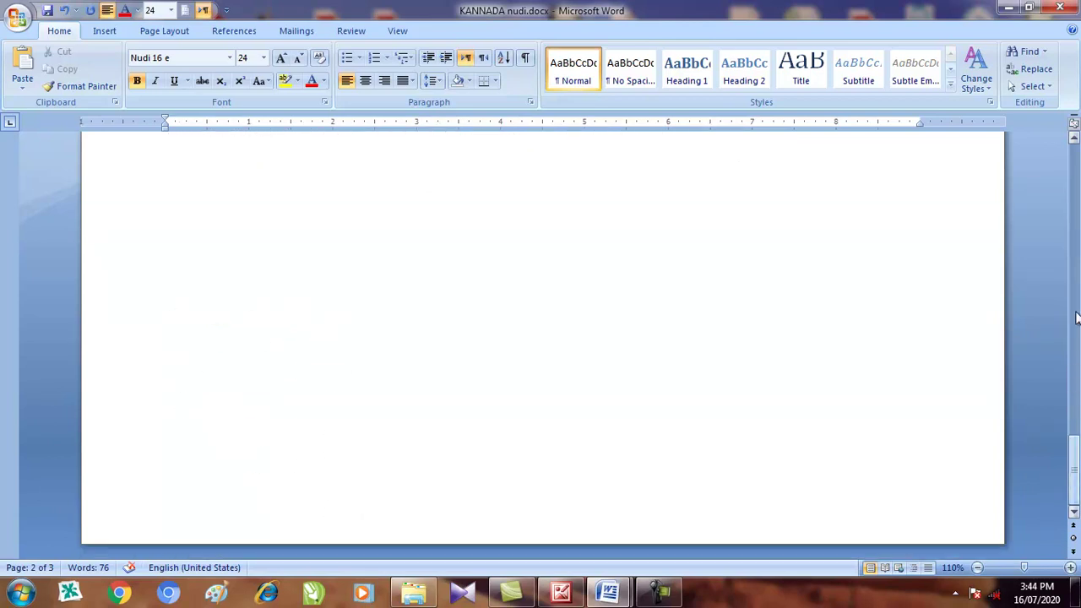
pyautogui.click(1076, 294)
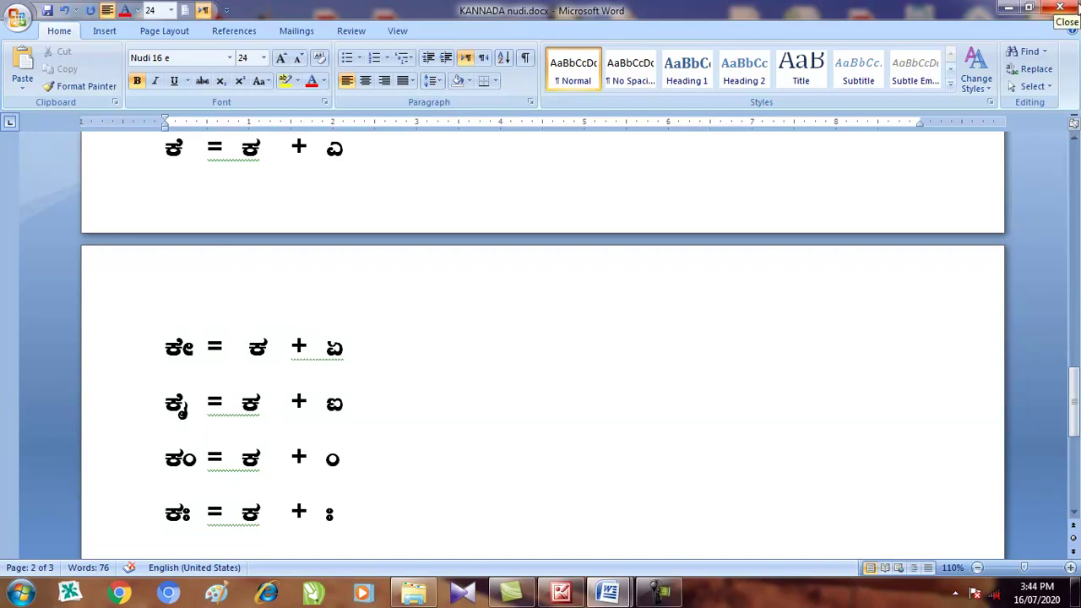
pyautogui.click(1061, 7)
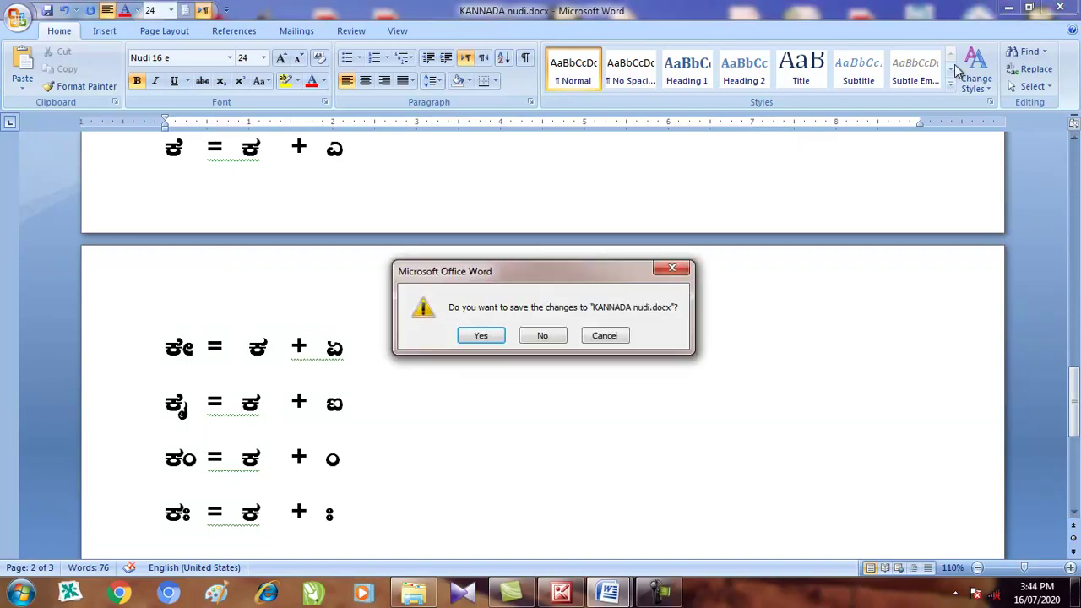
# Quit Word without saving, then exit Nudi from its tray icon, discarding Nudi1.
pyautogui.click(544, 337)
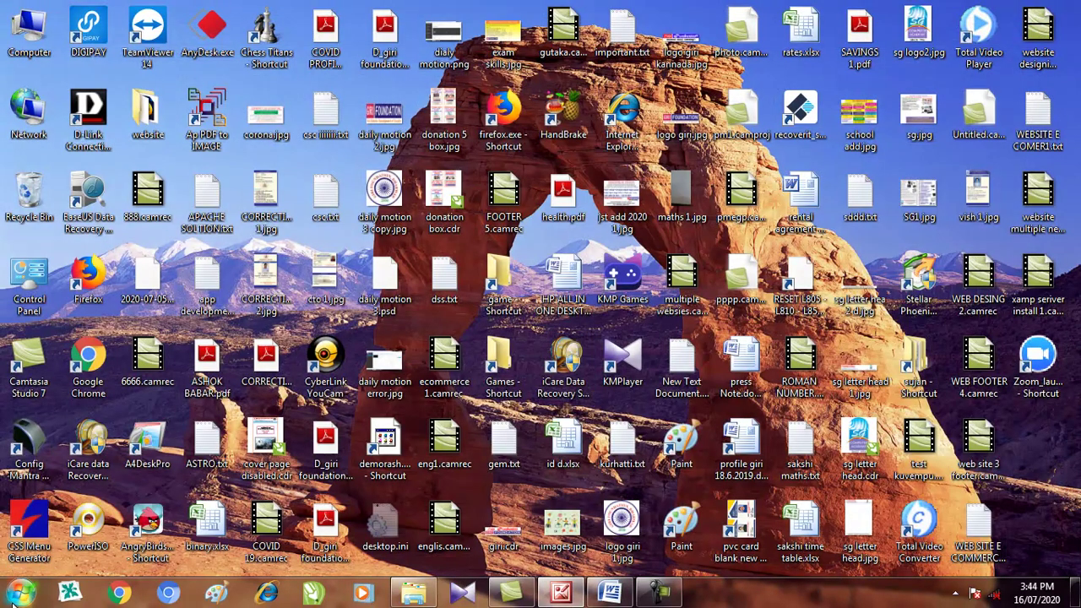
pyautogui.click(955, 594)
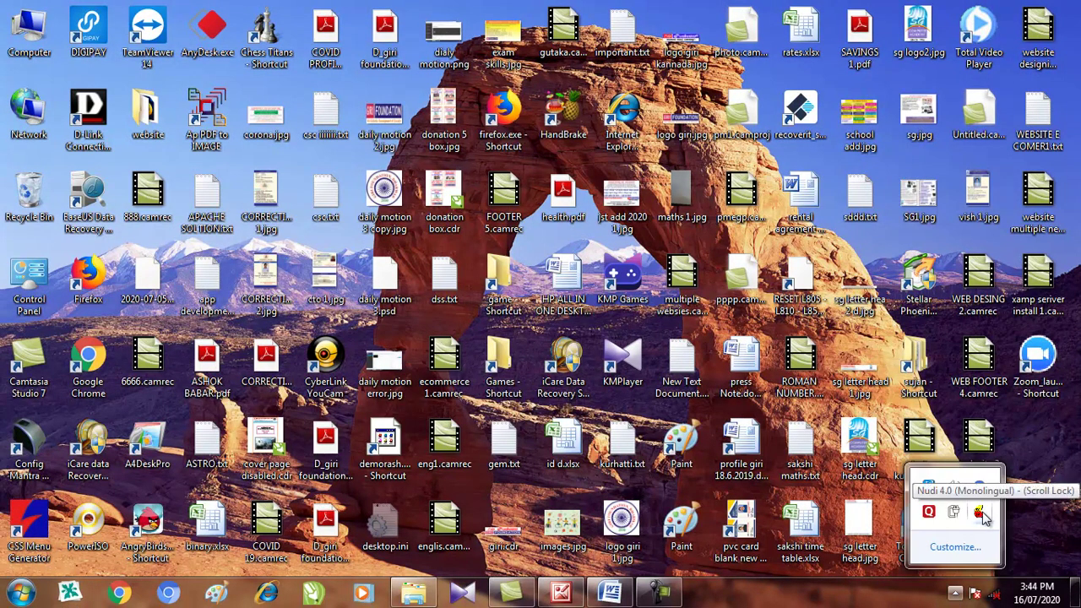
pyautogui.rightClick(981, 513)
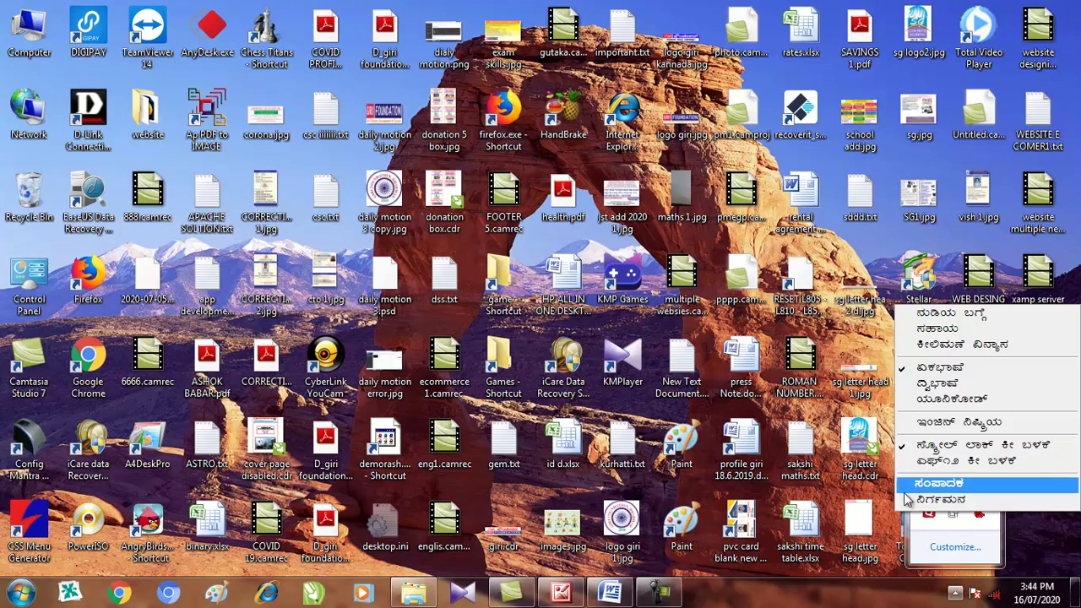
pyautogui.click(965, 502)
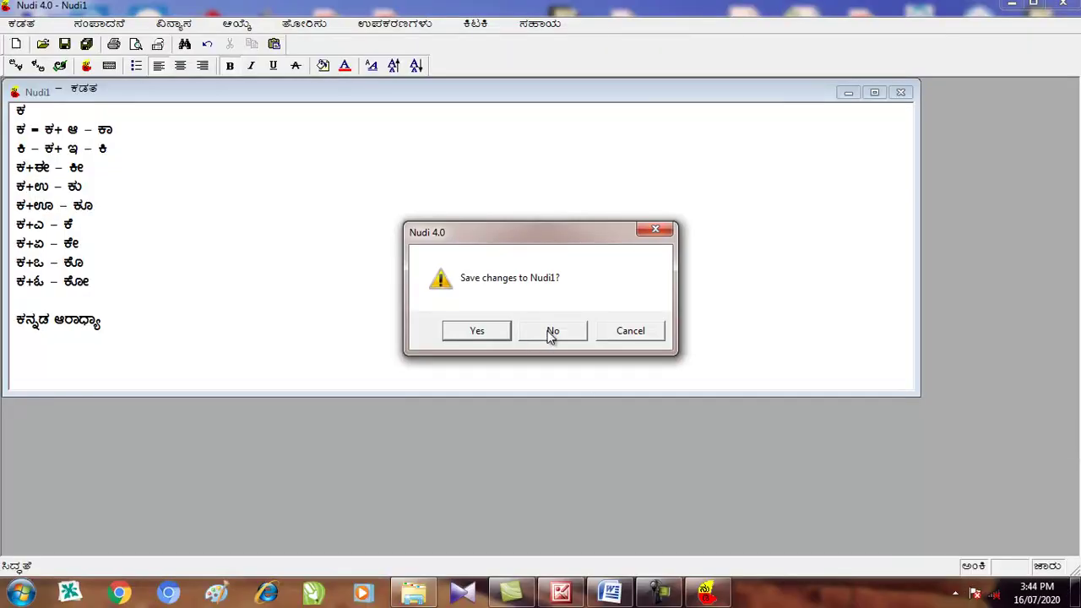
pyautogui.click(551, 332)
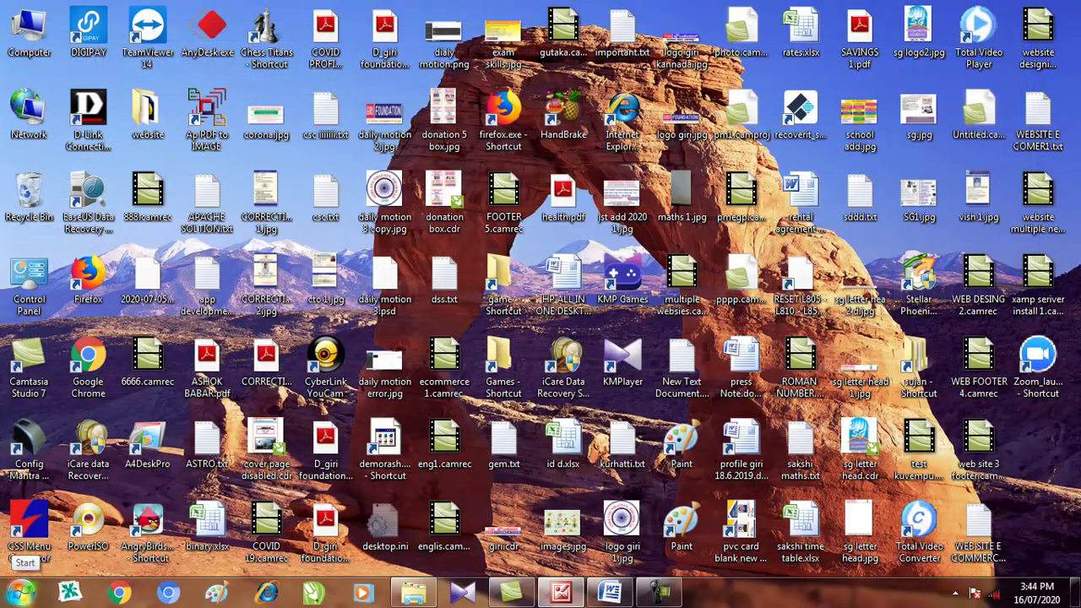
# Start a blank Microsoft Office Word 2007 document, then launch Kuvempu Kannada Thanthramsha.
pyautogui.click(17, 596)
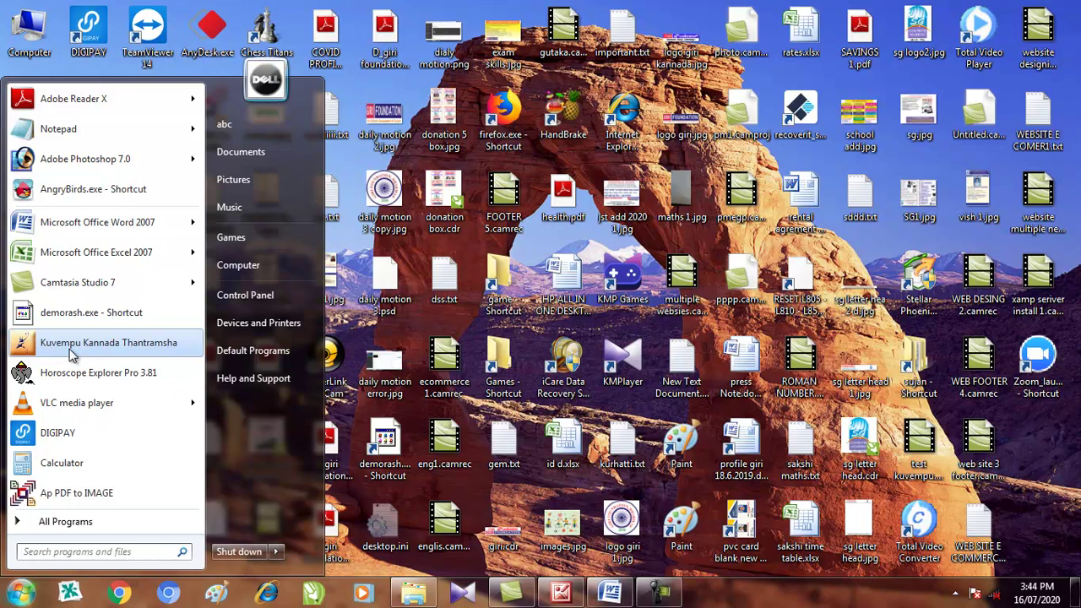
pyautogui.moveTo(102, 232)
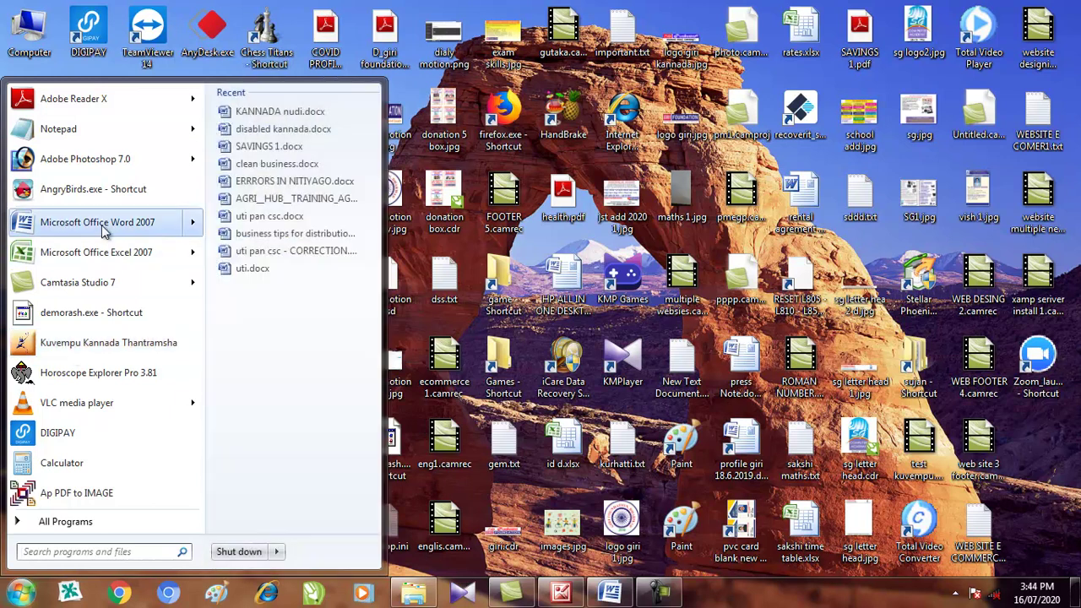
pyautogui.click(98, 222)
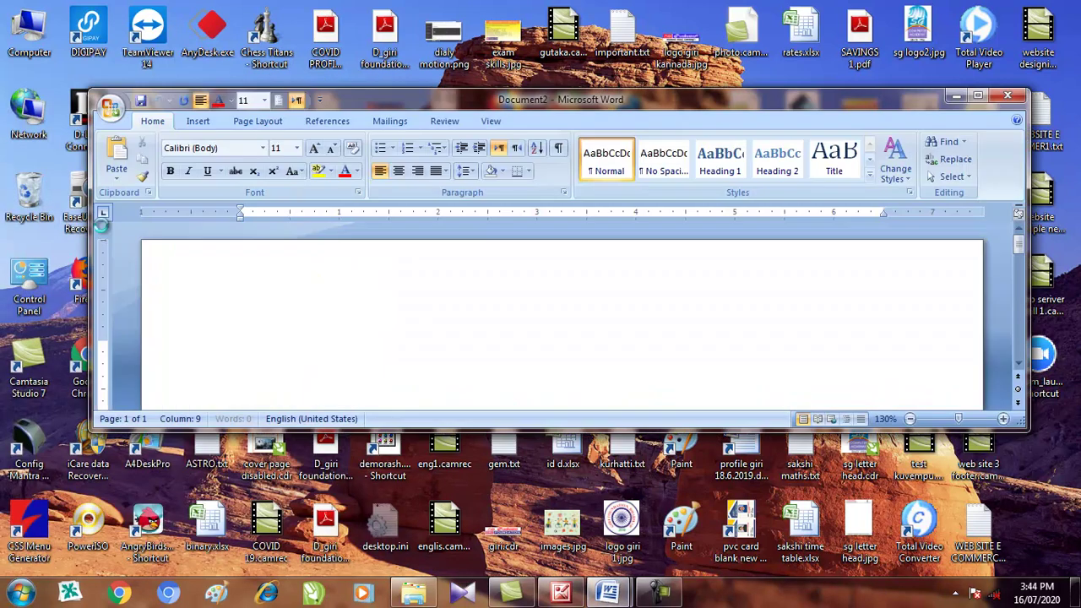
pyautogui.click(21, 594)
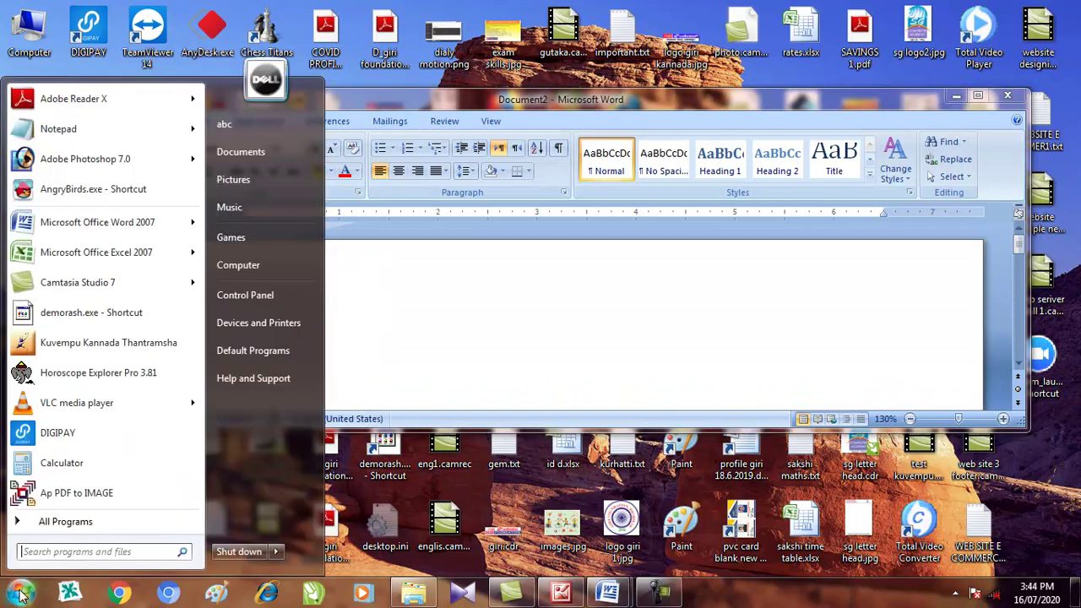
pyautogui.click(132, 351)
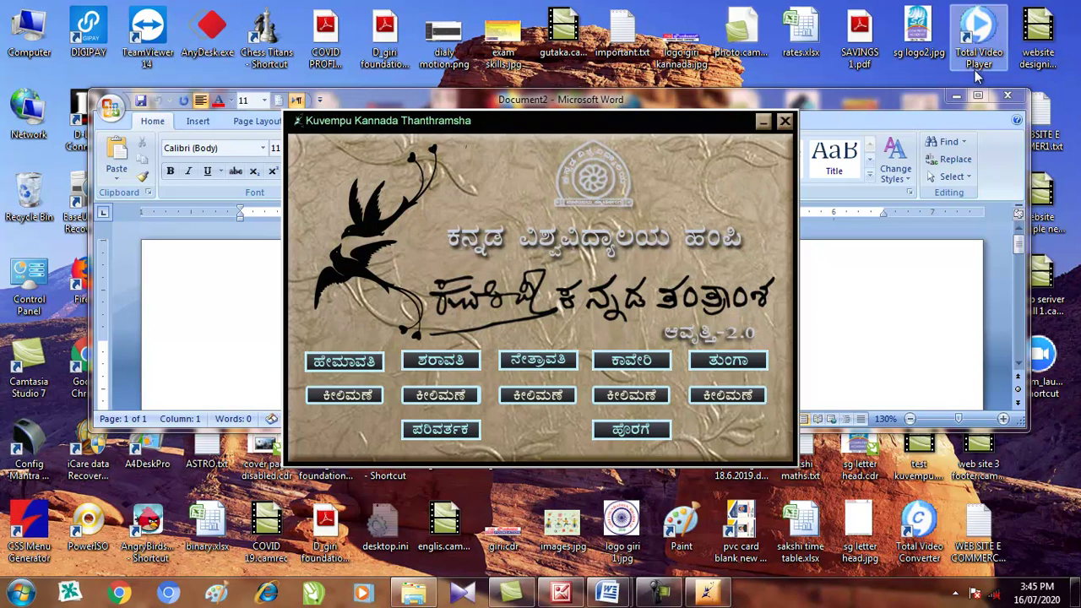
# Maximize Word, check the Tunga layout chart in Kuvempu, then select the Tunga keyboard.
pyautogui.click(978, 99)
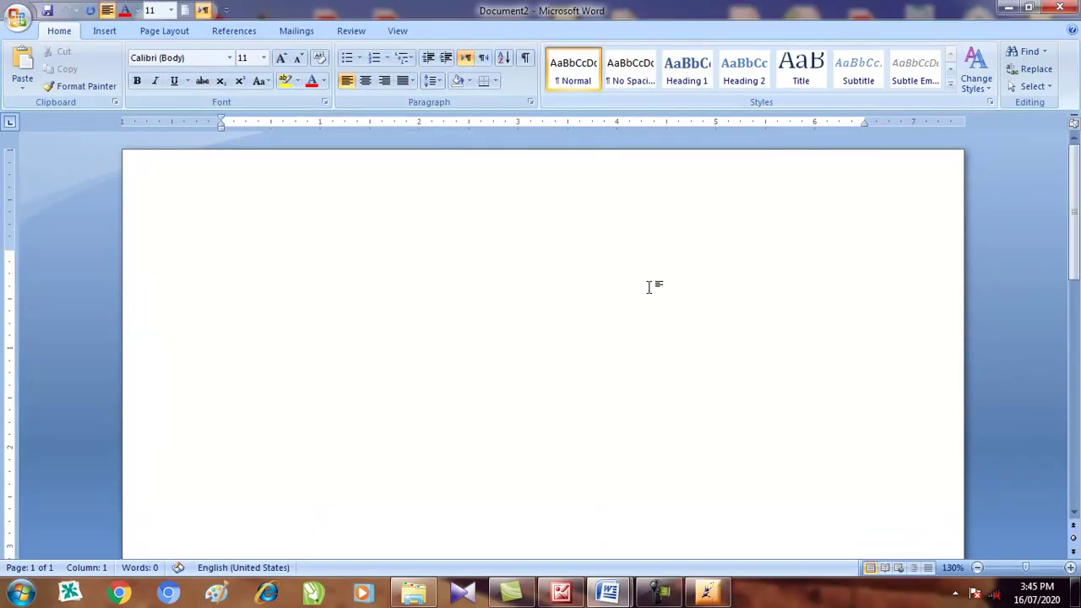
pyautogui.click(706, 593)
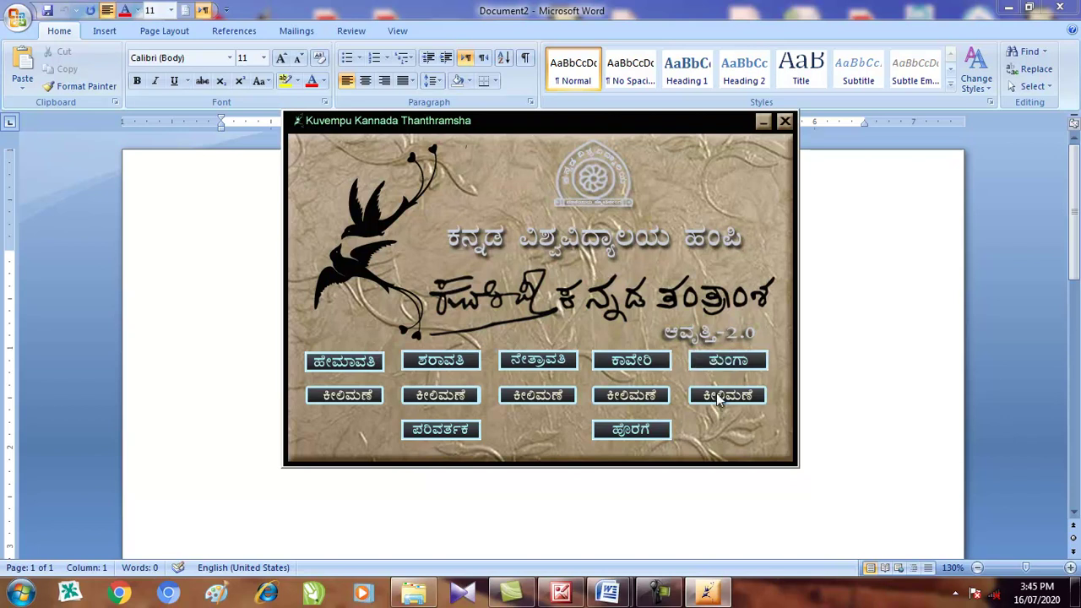
pyautogui.click(717, 396)
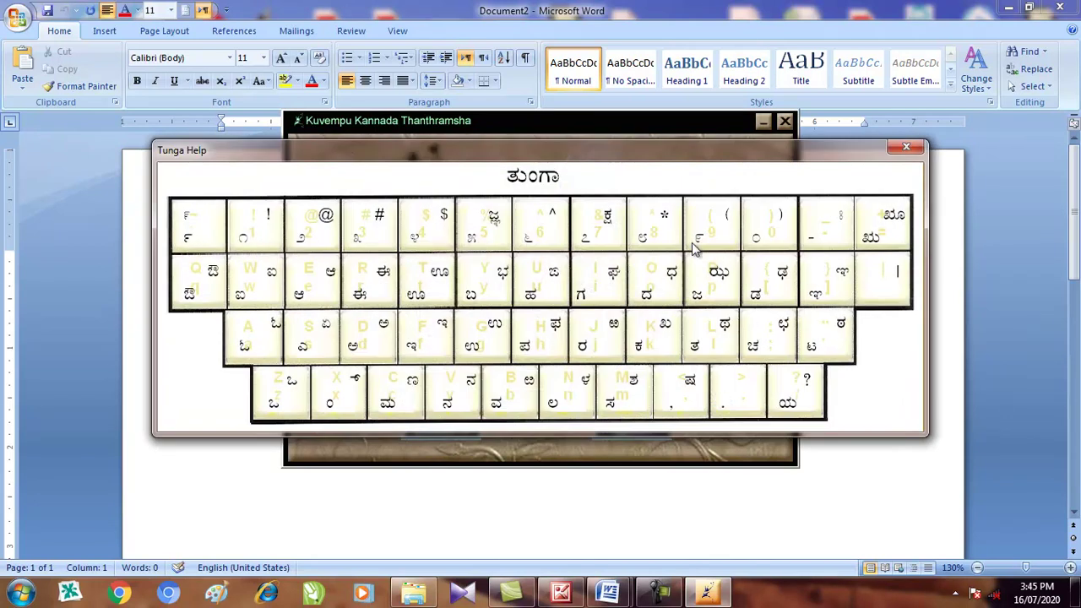
pyautogui.click(906, 147)
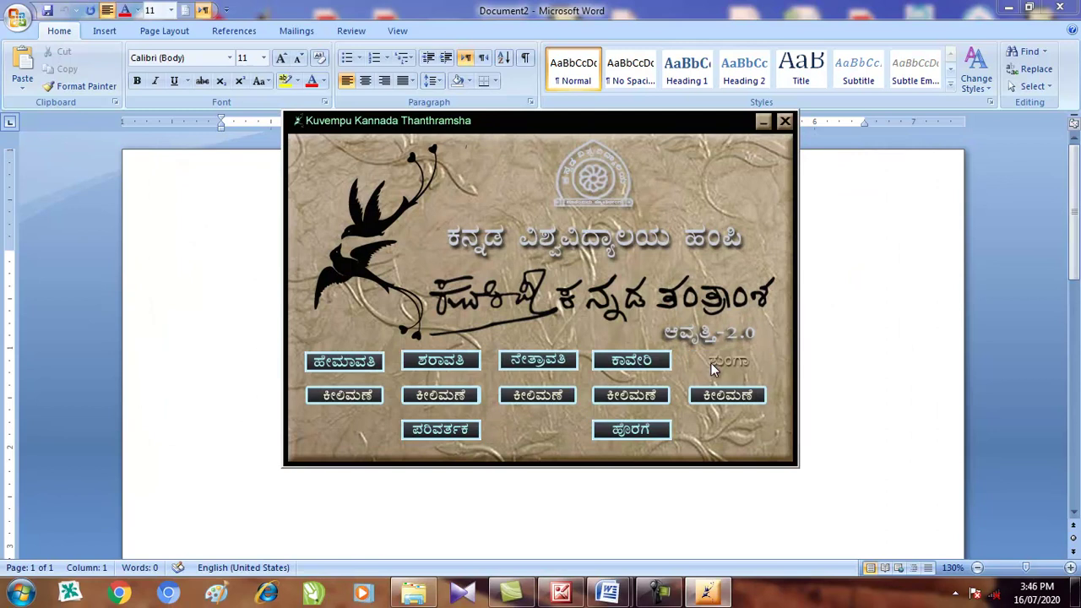
pyautogui.click(712, 368)
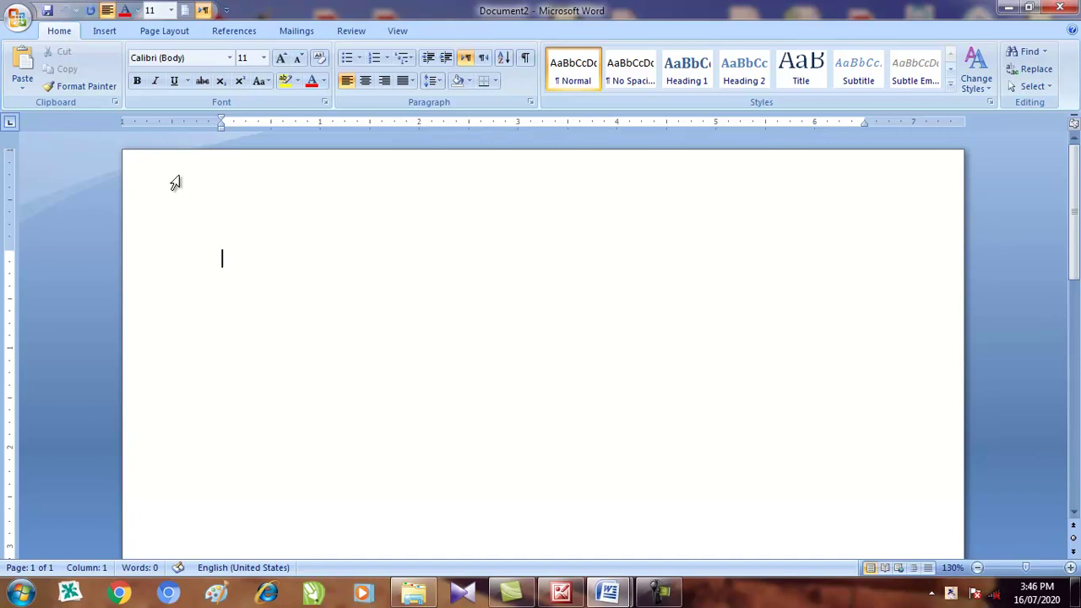
# Type ಕನ್ನಡ in Nudi 01 k with the Tunga layout, fixing typos, and start a new line.
pyautogui.click(229, 57)
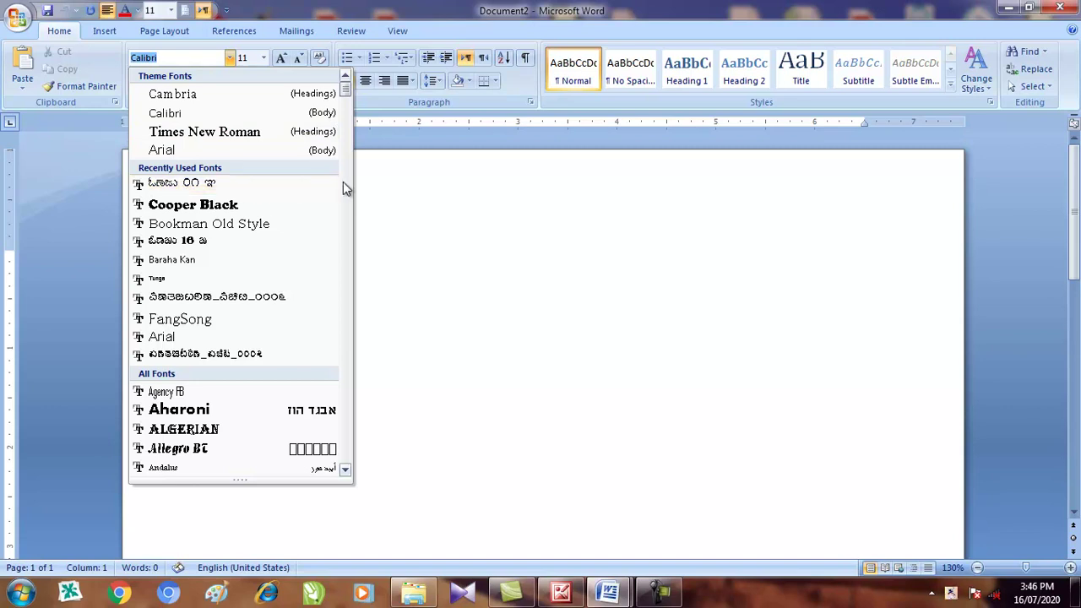
pyautogui.click(251, 184)
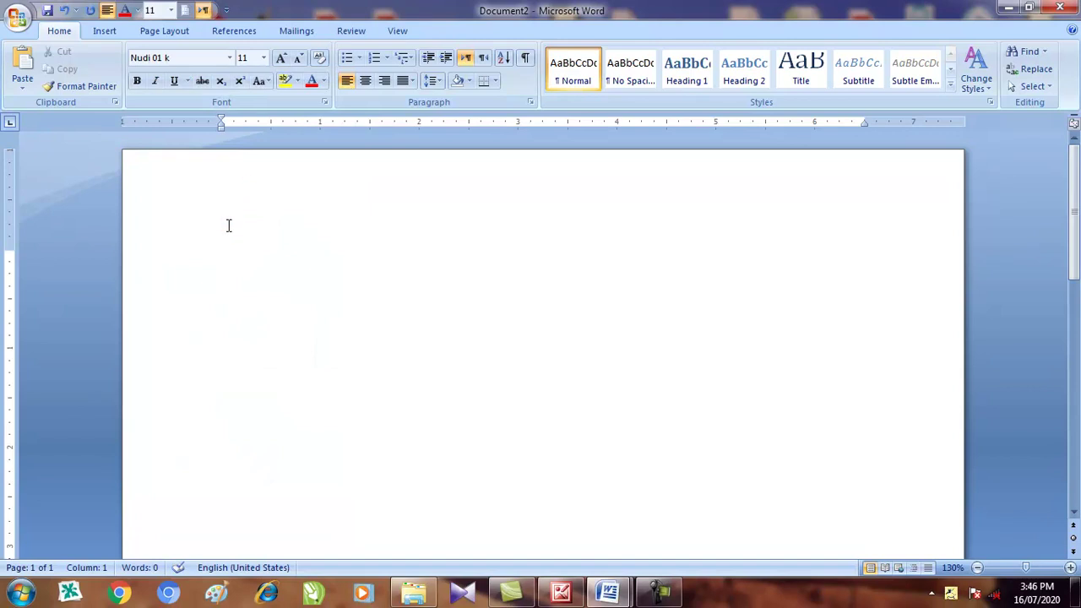
pyautogui.write('kal')
pyautogui.press('BackSpace')
pyautogui.write('n')
pyautogui.write('fnfi')
pyautogui.press('BackSpace')
pyautogui.press('BackSpace')
pyautogui.write('e')
pyautogui.press('BackSpace')
pyautogui.press('BackSpace')
pyautogui.press('BackSpace')
pyautogui.press('BackSpace')
pyautogui.press('BackSpace')
pyautogui.write('afnD')
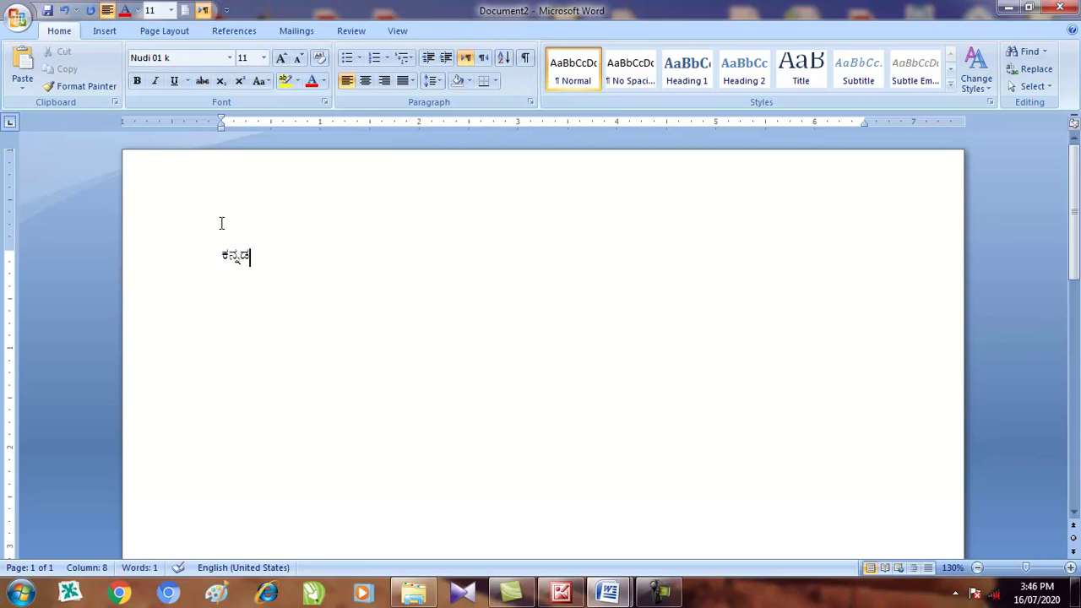
pyautogui.press('Return')
# Close the Kuvempu Kannada keyboard from its hidden tray icon.
pyautogui.click(953, 597)
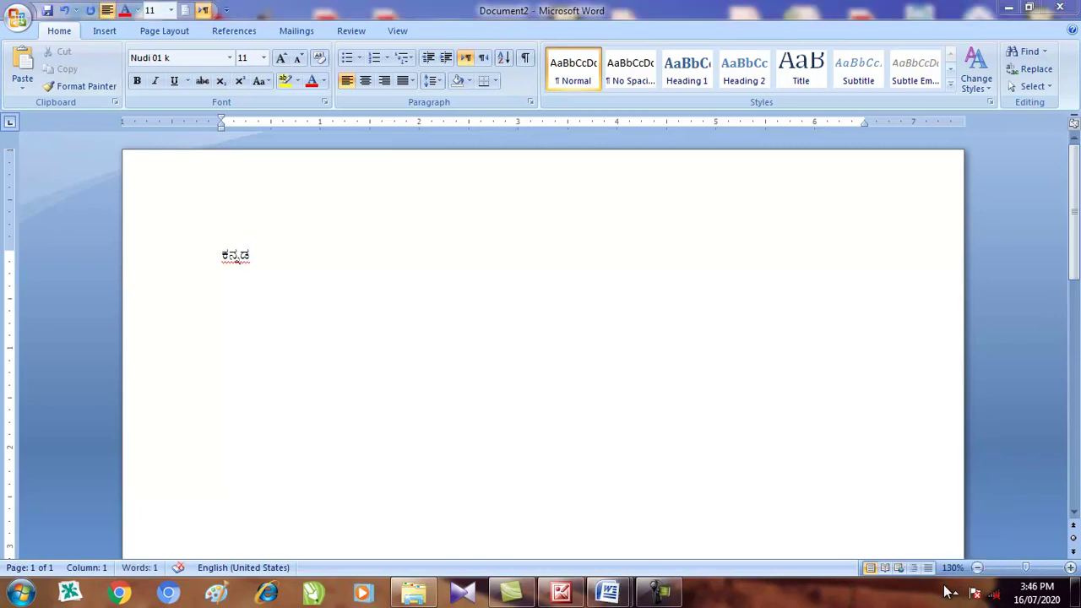
pyautogui.click(955, 593)
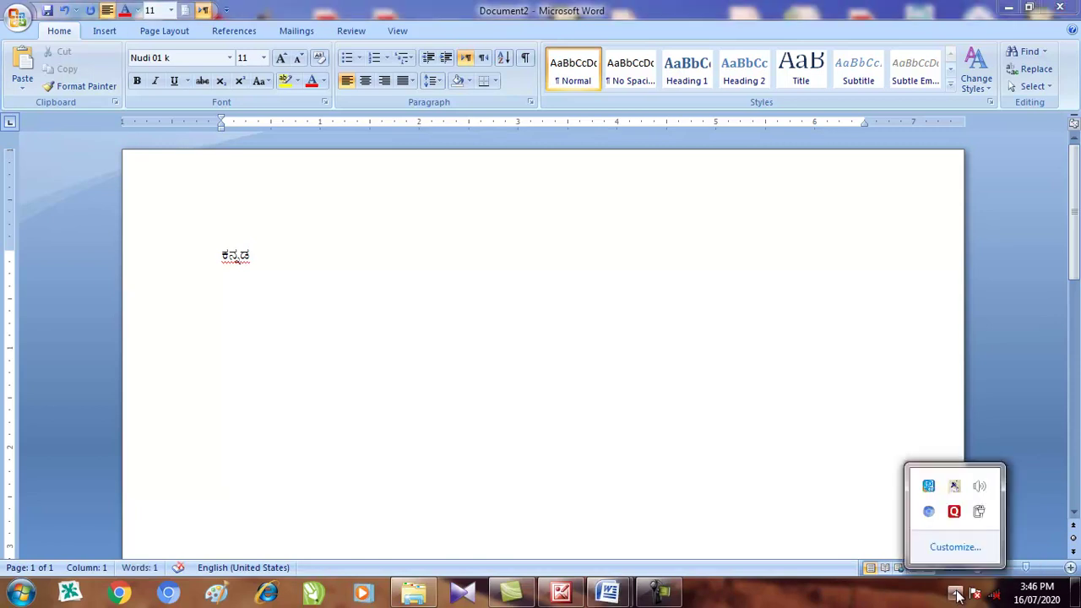
pyautogui.rightClick(956, 486)
pyautogui.click(989, 473)
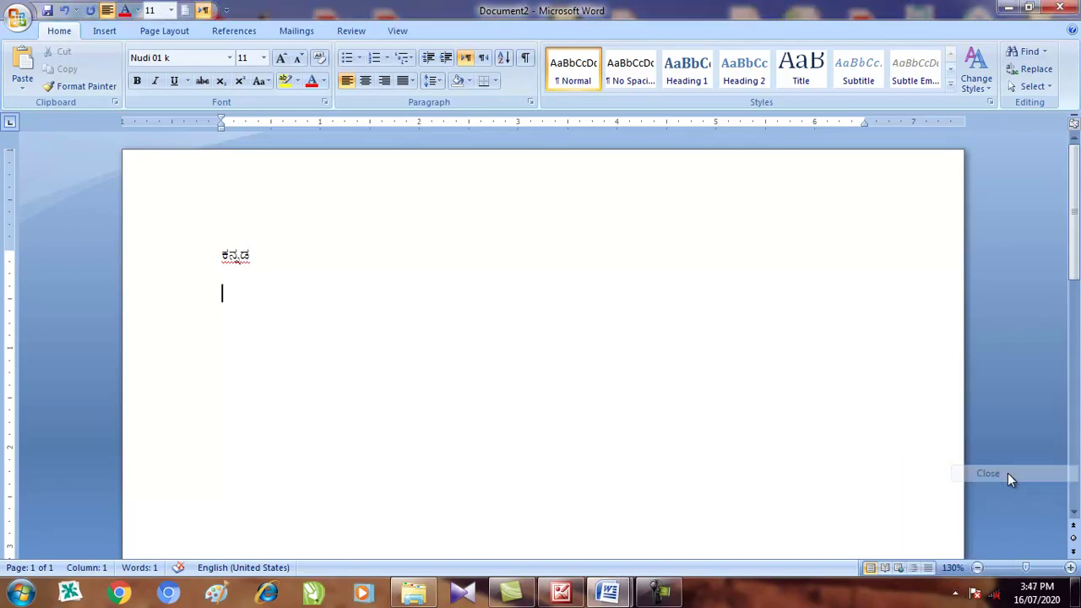
# Type a backslash in Arial enlarged to 16 point, then an 'f' on the next line.
pyautogui.click(229, 57)
pyautogui.click(181, 152)
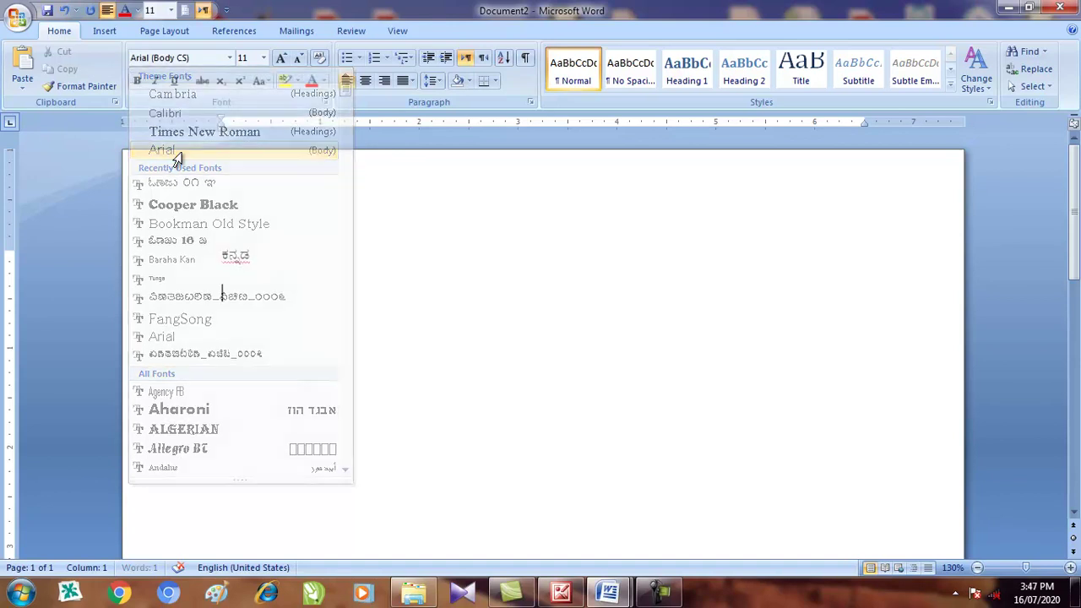
pyautogui.write('\\')
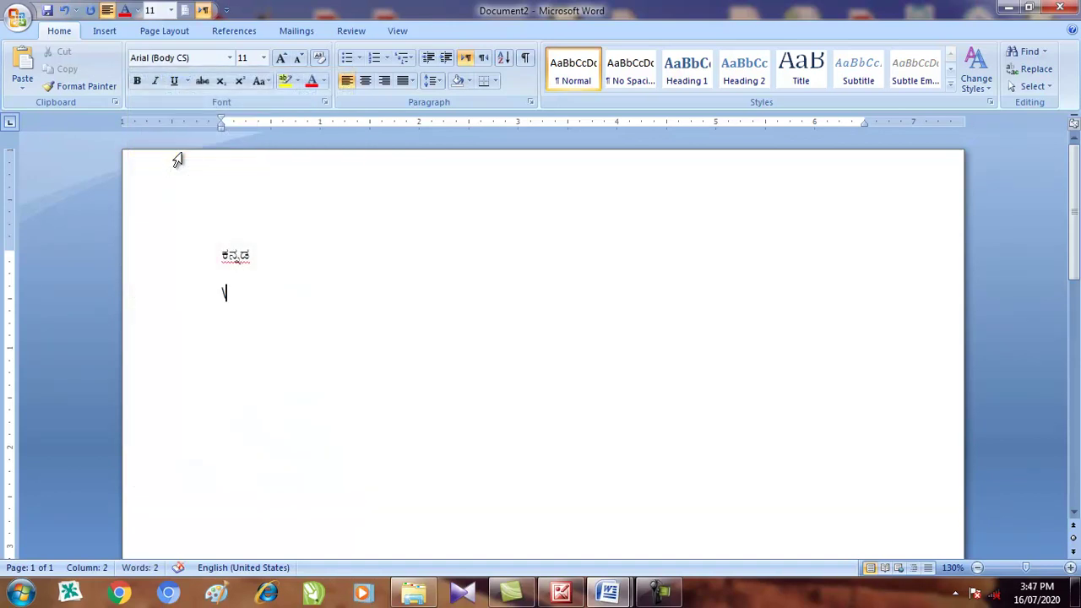
pyautogui.hotkey('shift', 'Left')
pyautogui.hotkey('ctrl', 'shift', '.')
pyautogui.hotkey('ctrl', 'shift', '.')
pyautogui.hotkey('ctrl', 'shift', '.')
pyautogui.press('Left')
pyautogui.press('Right')
pyautogui.press('Return')
pyautogui.write('f')
# Select and deselect the word ಕನ್ನಡ, then close Document2 without saving.
pyautogui.hotkey('ctrl', 'Home')
pyautogui.hotkey('shift', 'End')
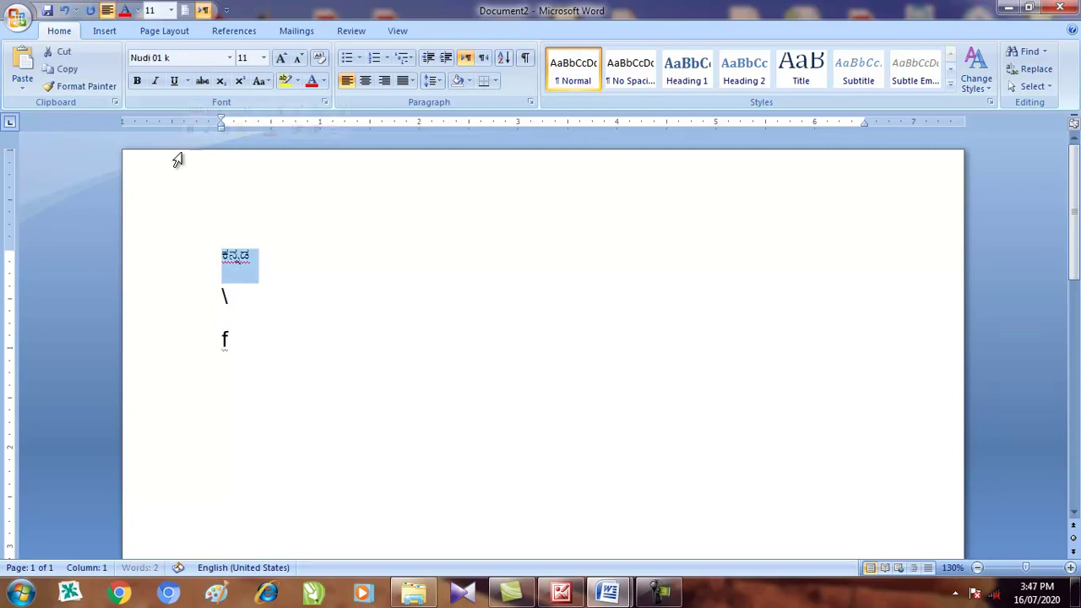
pyautogui.press('Down')
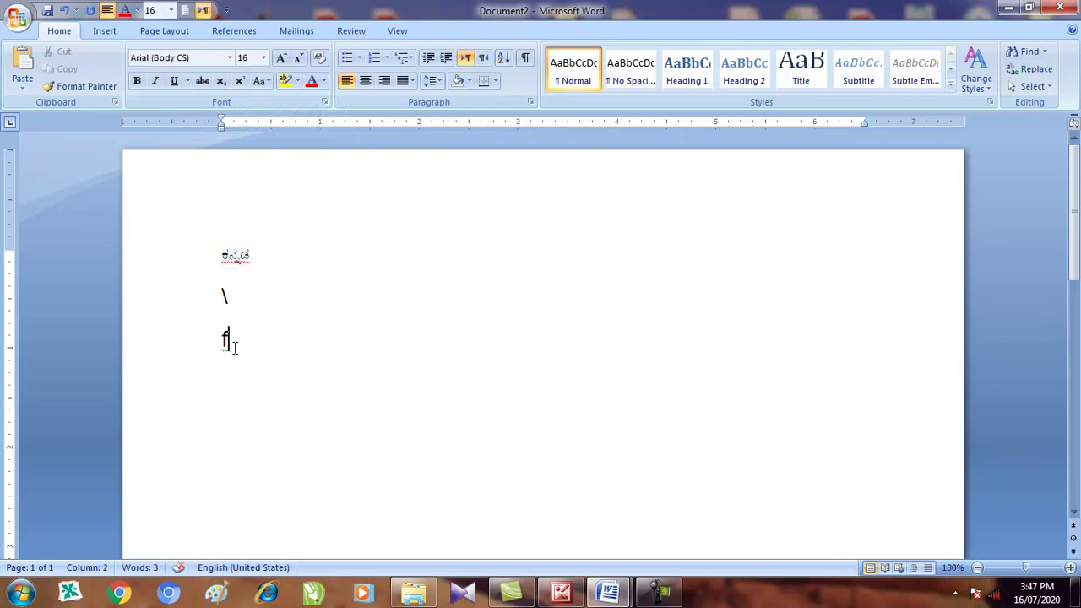
pyautogui.click(1061, 8)
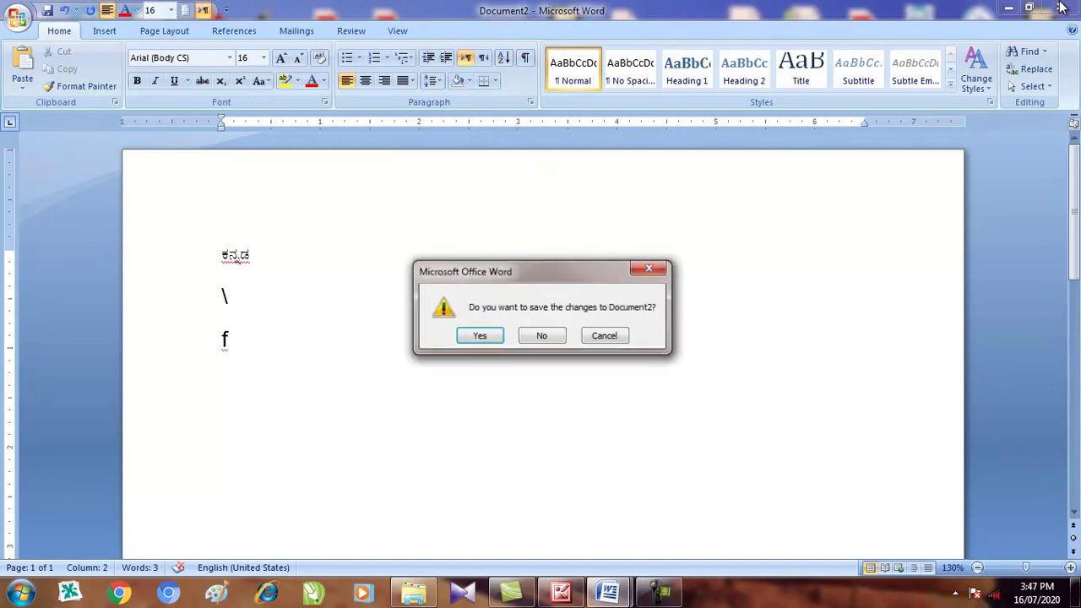
pyautogui.click(551, 337)
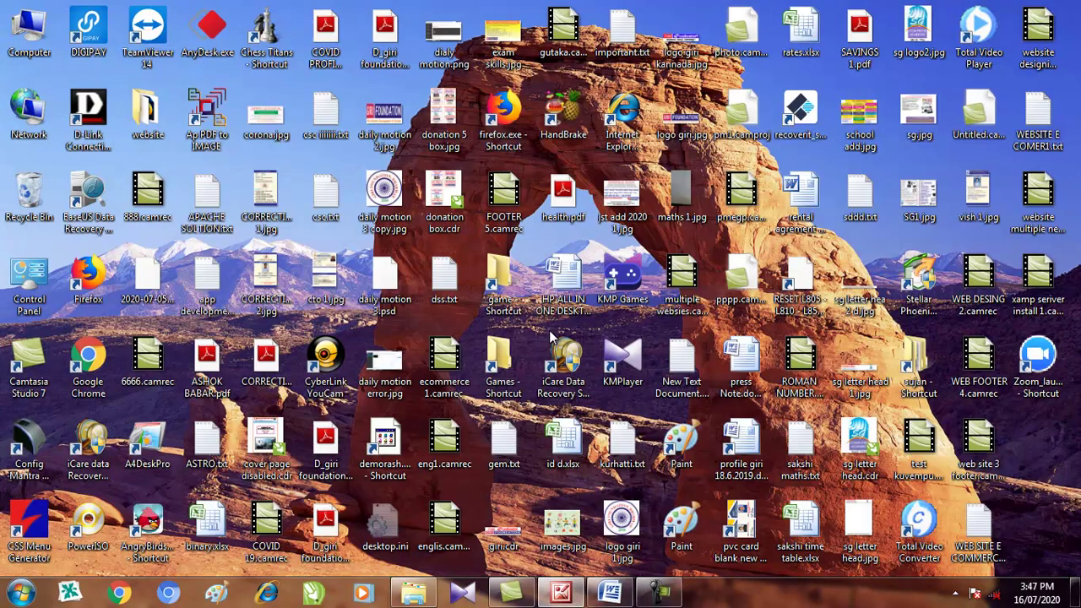
# Show the KANNADA NUDI.jpg closing title card in Picture Manager, then bring up the screen recorder.
pyautogui.click(562, 593)
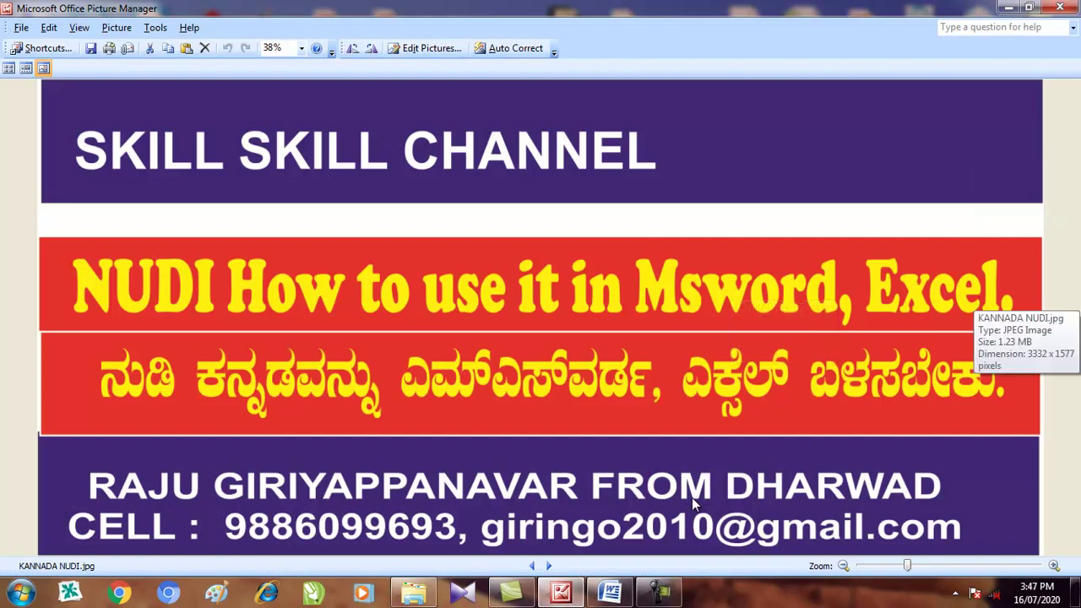
pyautogui.moveTo(660, 594)
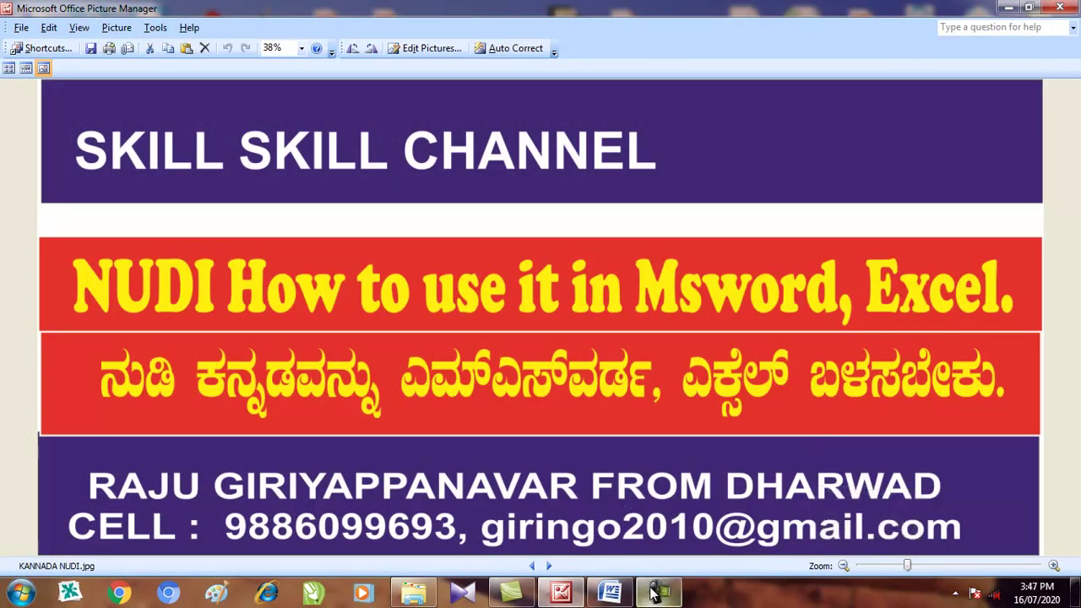
pyautogui.click(657, 594)
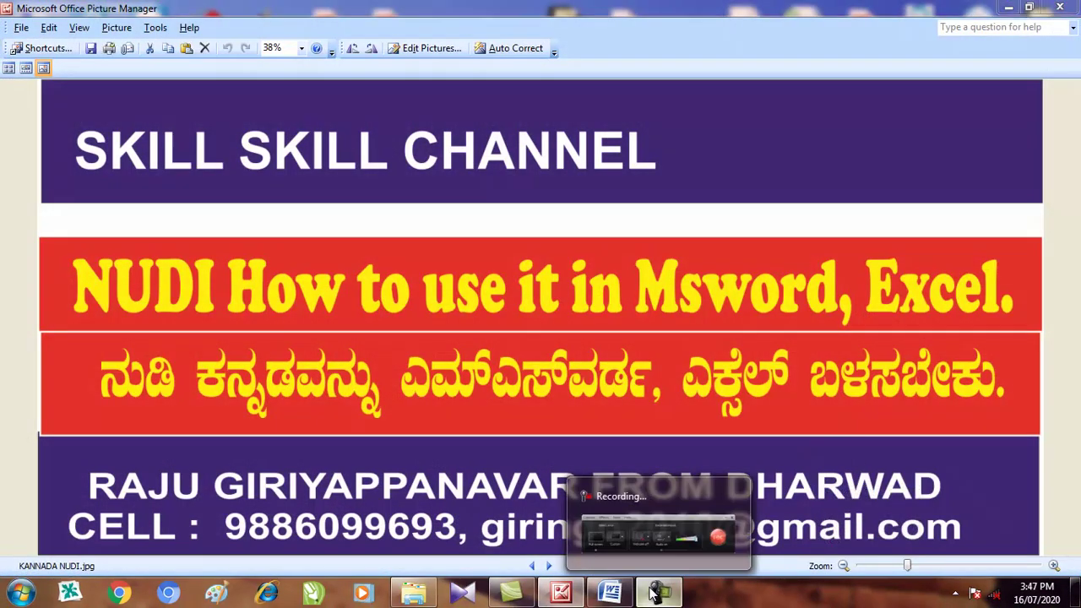